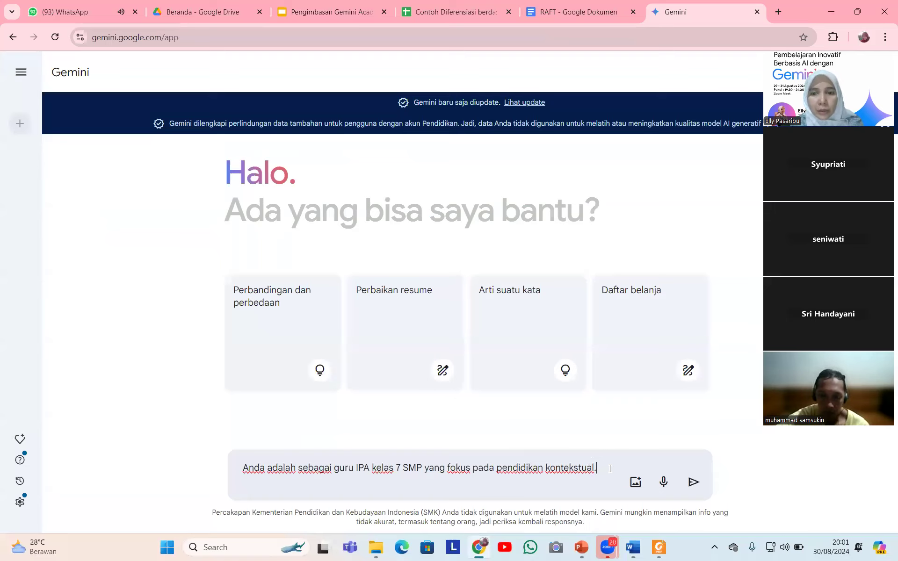
Append to the prompt: "Buatlah 2 kegiatan diskusi kelas yang sangat menarik untuk proyek kurikulum tentang pengurangan limbah makanan.".
type("Buatlah 2 kegiatan diskusi kelas yang sangat menarik untuk proyek kurikulum tentang pengurangan limbah makanan.")
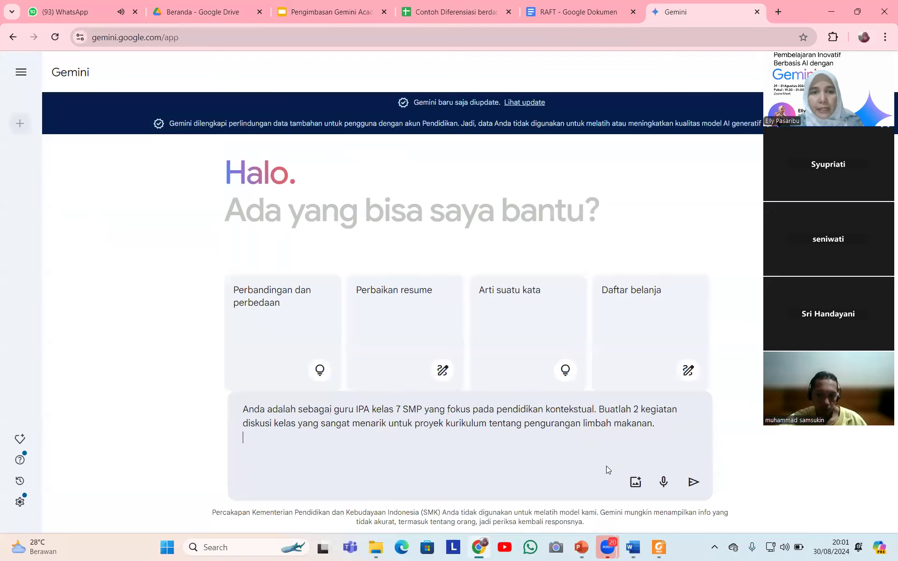
Copy the format example from the Komponen Prompt Efektif slide, append "Buat formatnya dalam struktur yang jelas dalam tabel." to the Gemini prompt and send it.
left_click(341, 15)
left_click(626, 283)
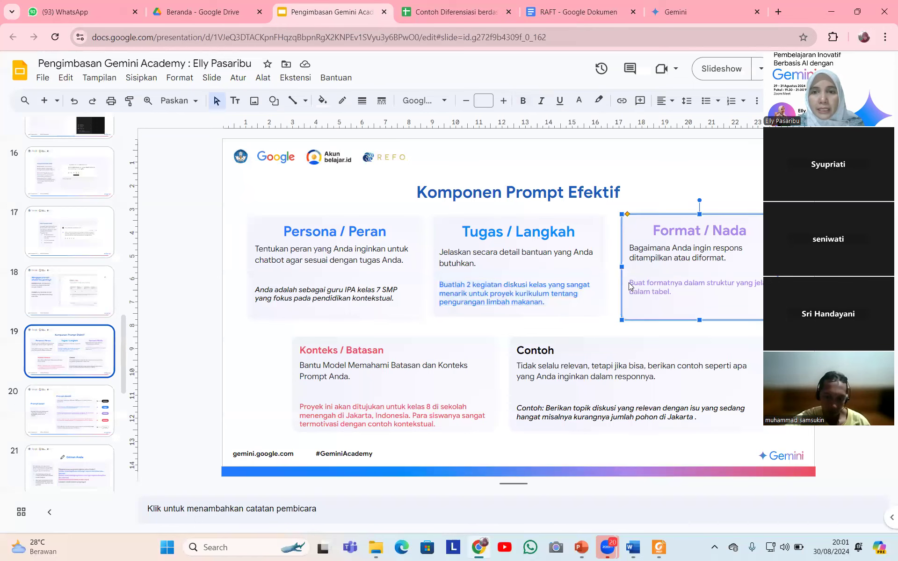
left_click_drag(629, 283, 678, 288)
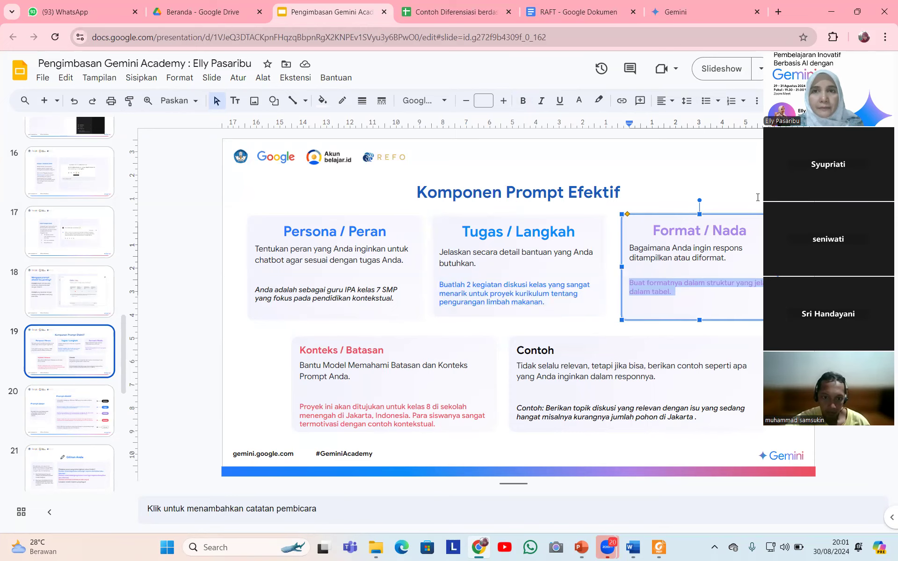
left_click(683, 12)
left_click(265, 442)
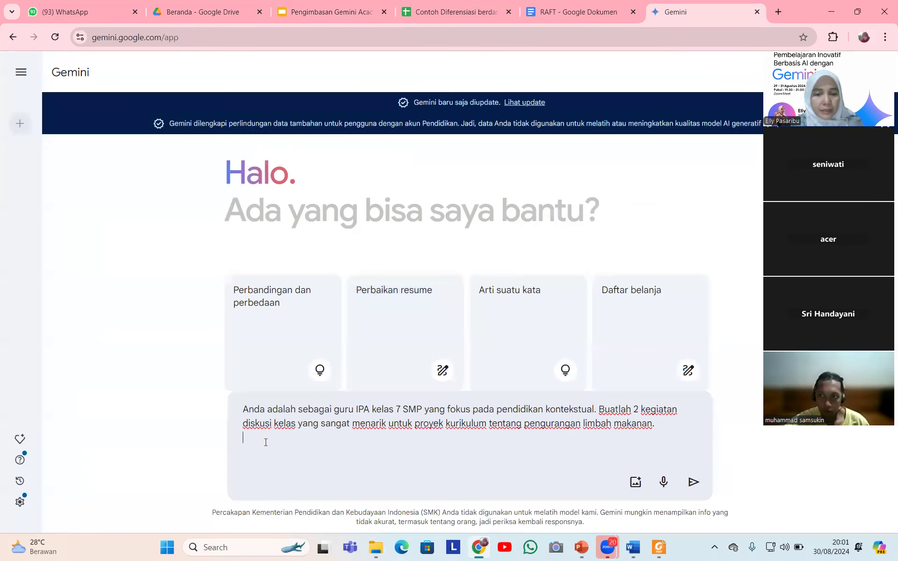
type("Buat formatnya dalam struktur yang jelas dalam tabel.")
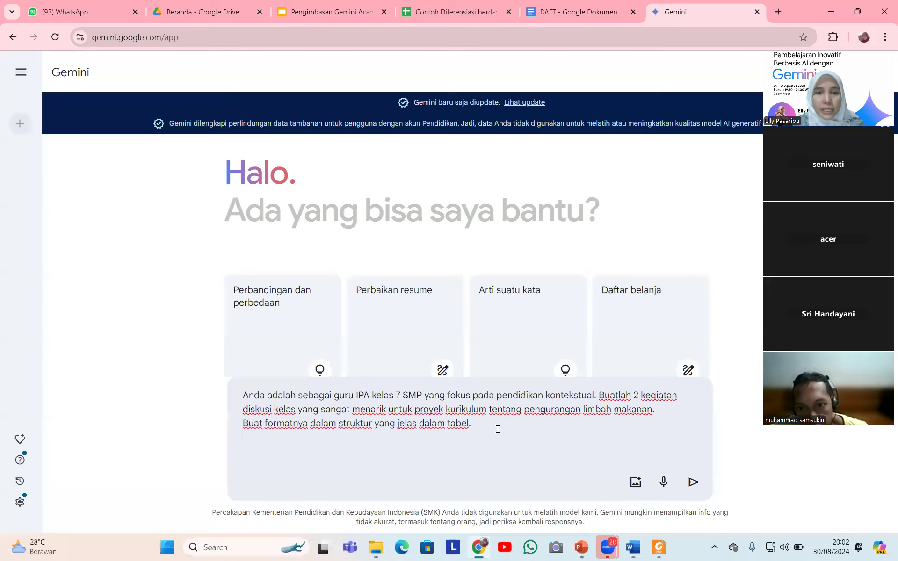
left_click(693, 482)
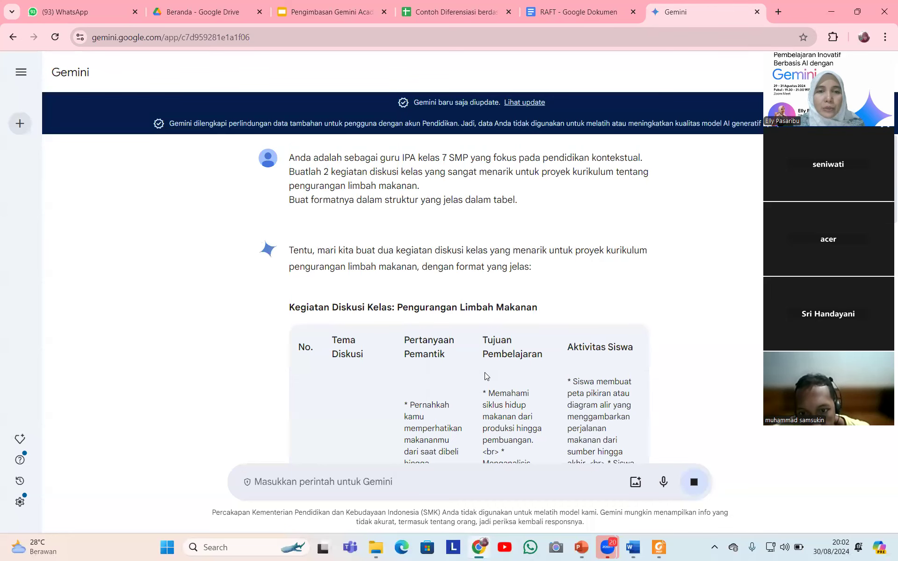
Review the generated discussion activities table and its explanation, comparing them with the teacher role given in the prompt.
scroll(486, 375, "down", 2)
scroll(486, 375, "down", 8)
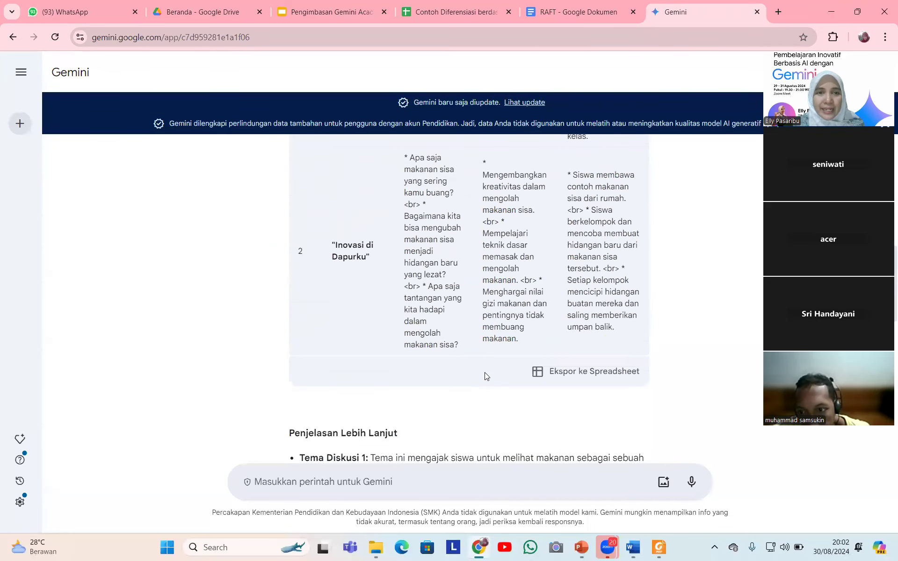
scroll(484, 372, "down", 2)
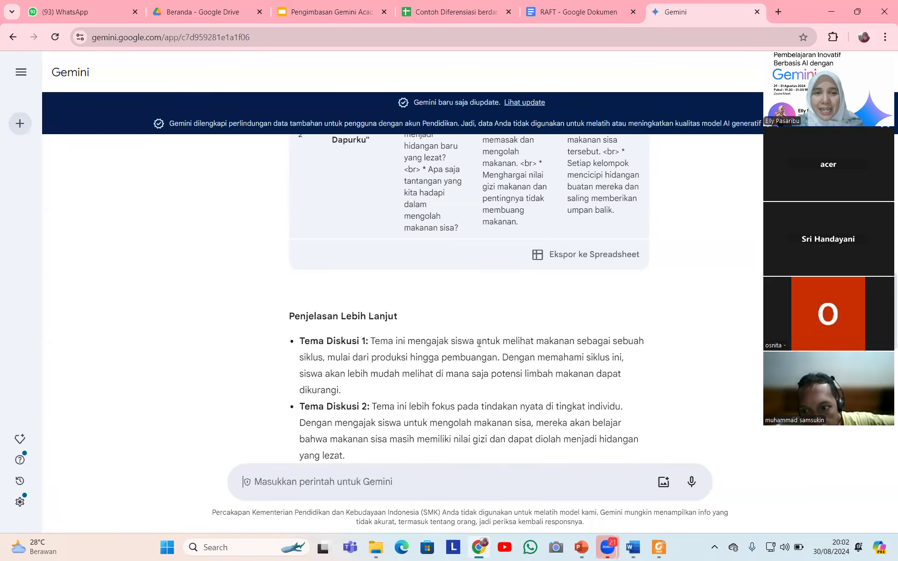
scroll(479, 342, "up", 9)
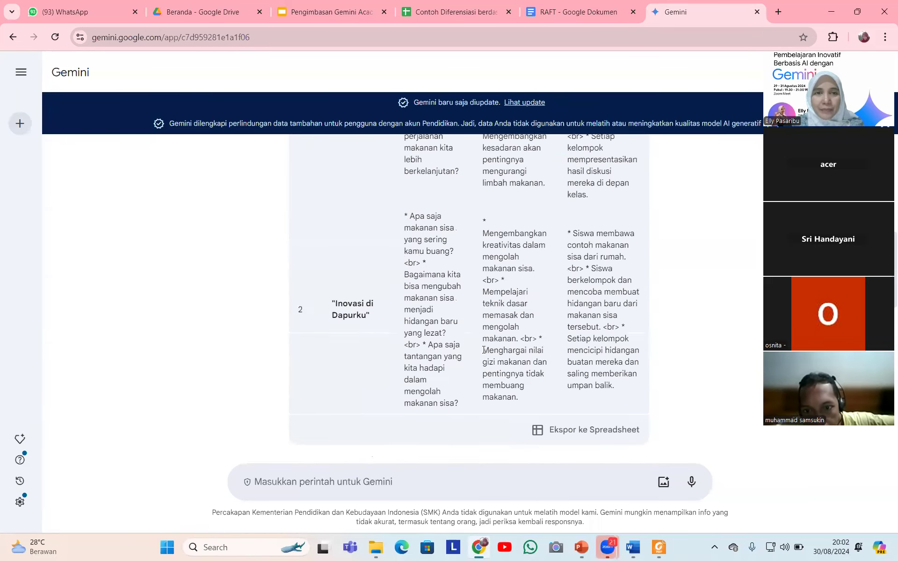
scroll(483, 349, "up", 3)
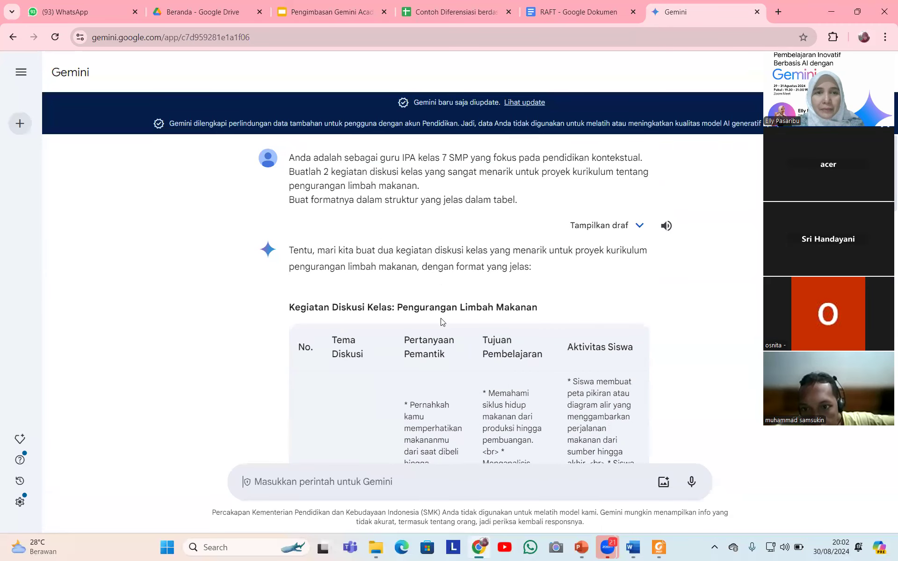
left_click_drag(289, 157, 475, 158)
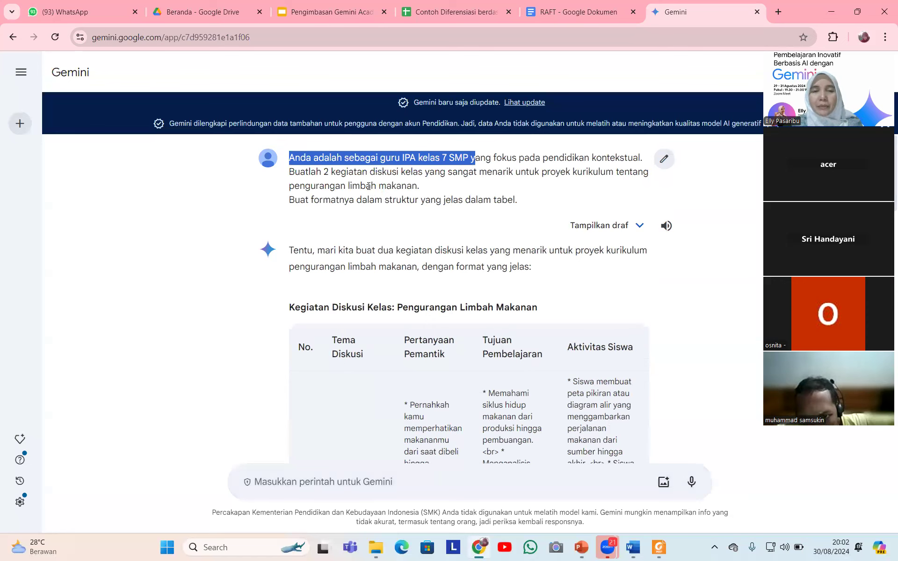
left_click(486, 159)
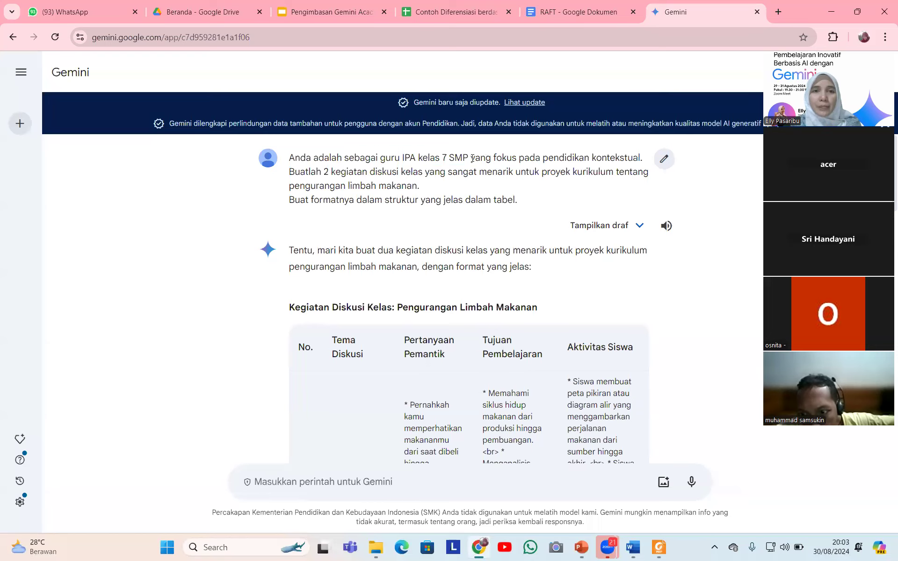
scroll(467, 299, "down", 4)
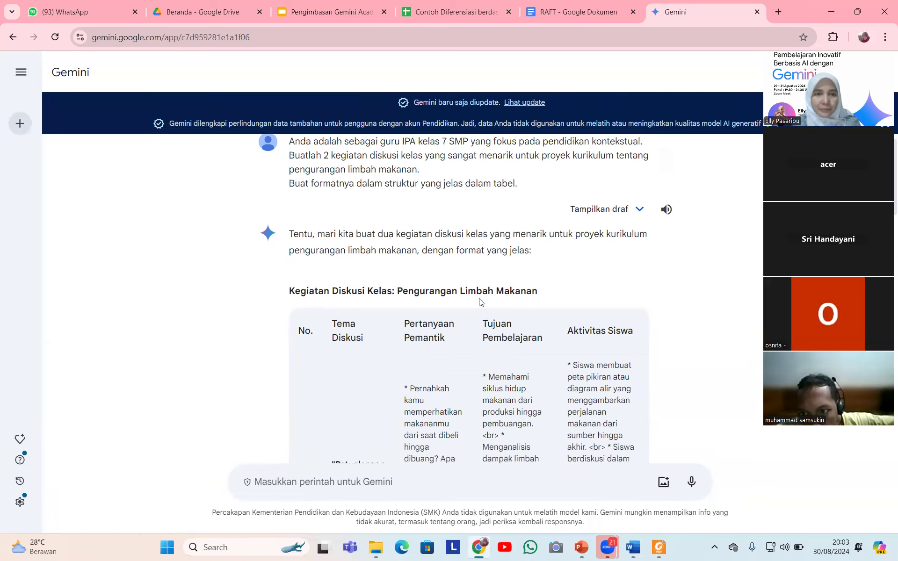
scroll(478, 298, "down", 8)
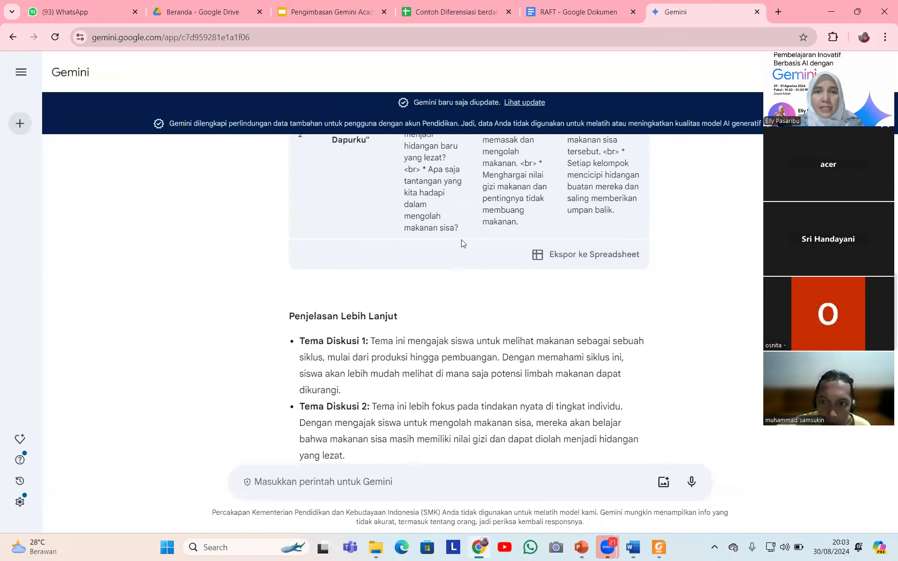
scroll(460, 239, "up", 2)
scroll(461, 240, "down", 2)
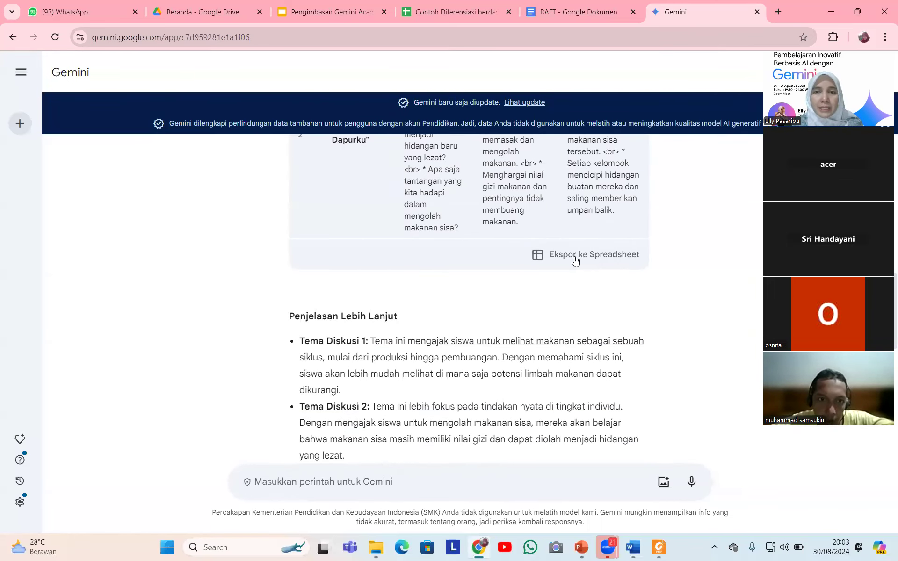
Export the discussion activities table to a new spreadsheet and open that spreadsheet.
left_click(575, 260)
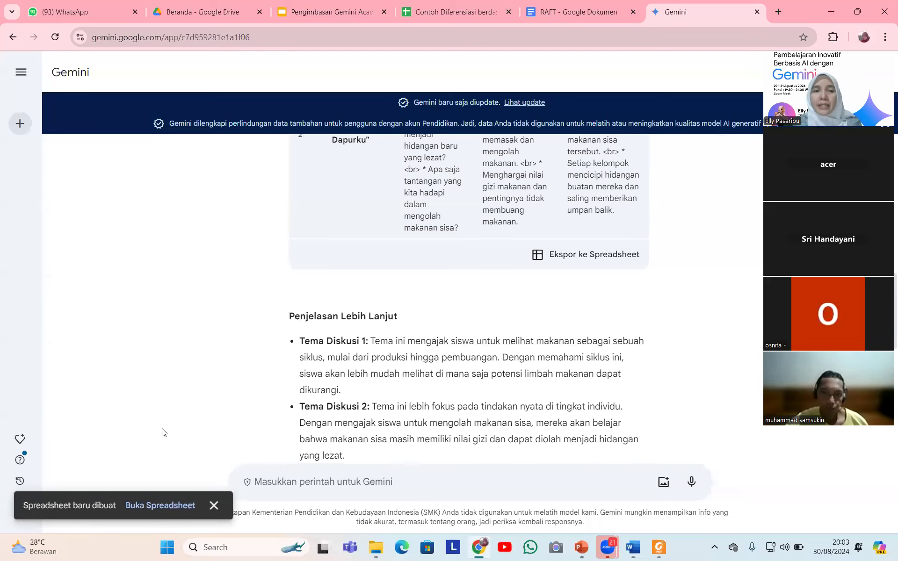
left_click(156, 507)
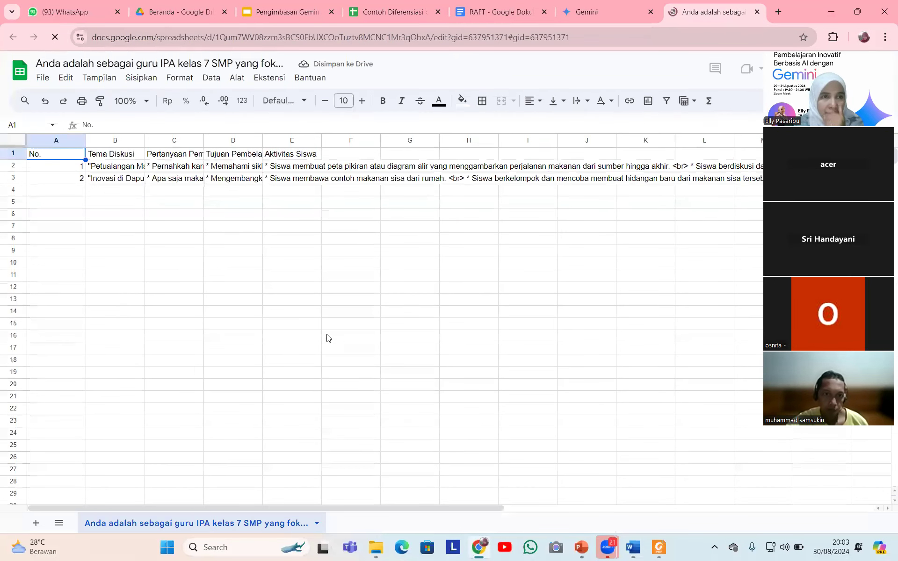
left_click(230, 224)
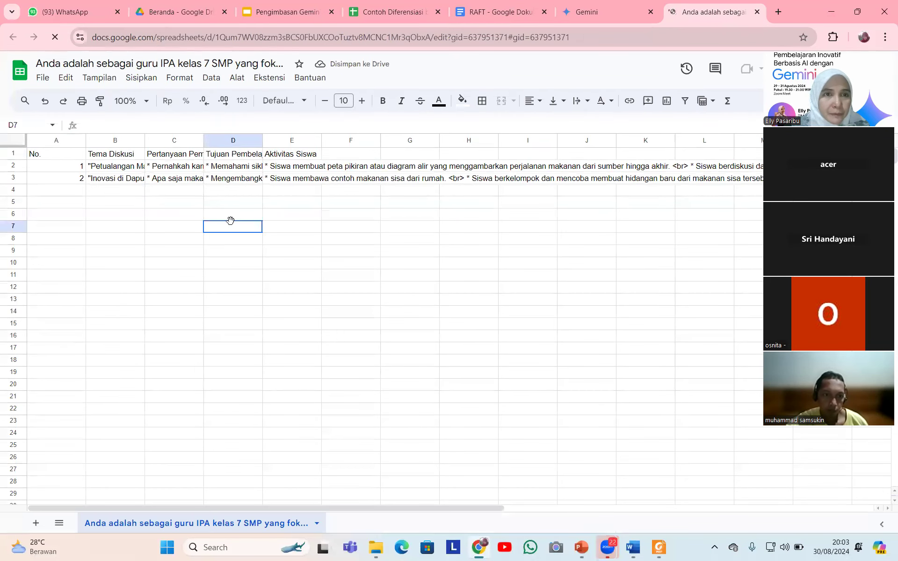
left_click(131, 202)
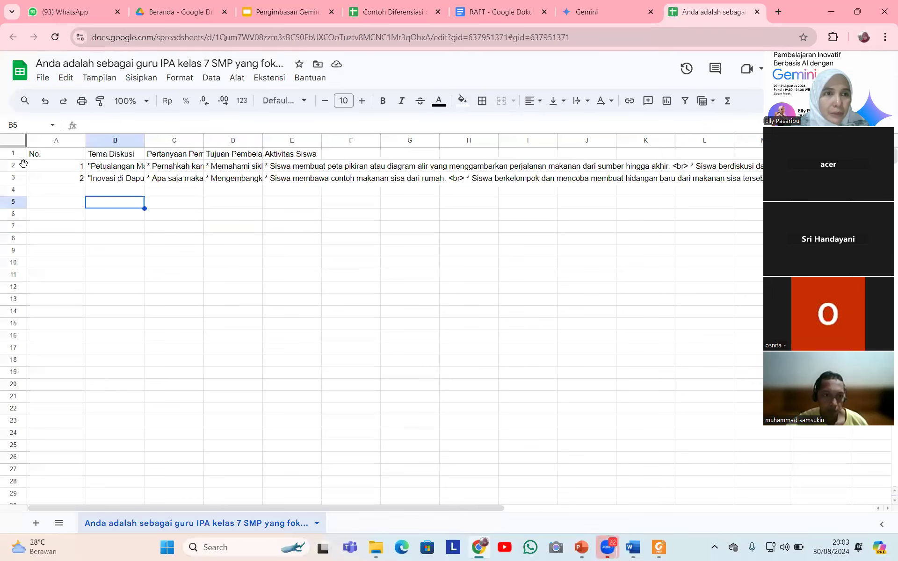
Narrow the No. column, fit the Tema Diskusi and Pertanyaan Pemantik columns to their contents, and widen the Tujuan Pembelajaran column.
left_click(55, 154)
left_click_drag(85, 138, 54, 139)
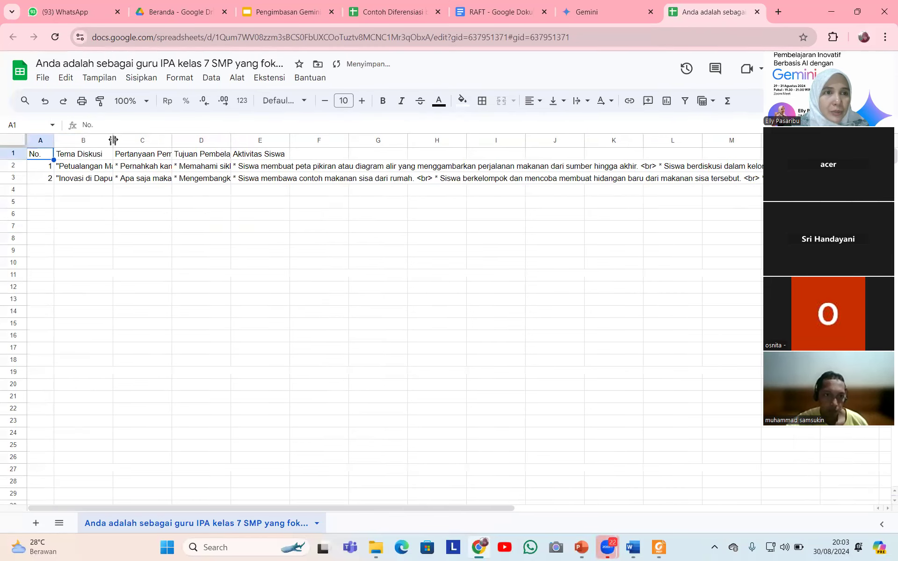
double_click(113, 140)
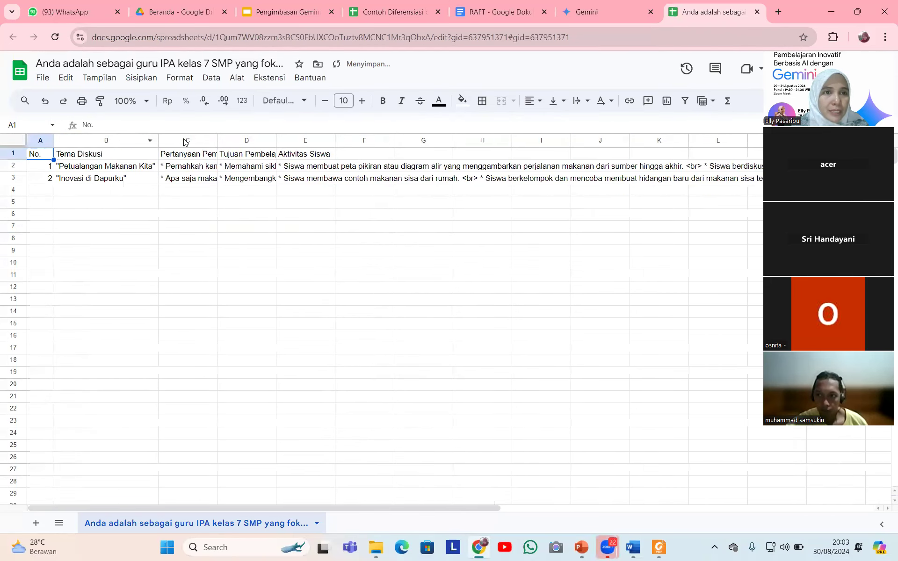
double_click(217, 139)
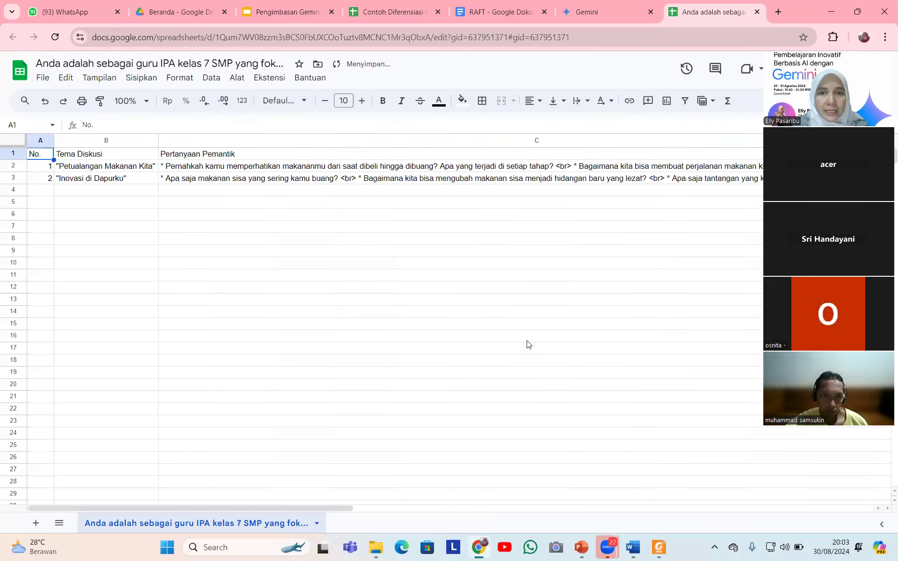
left_click_drag(348, 510, 596, 506)
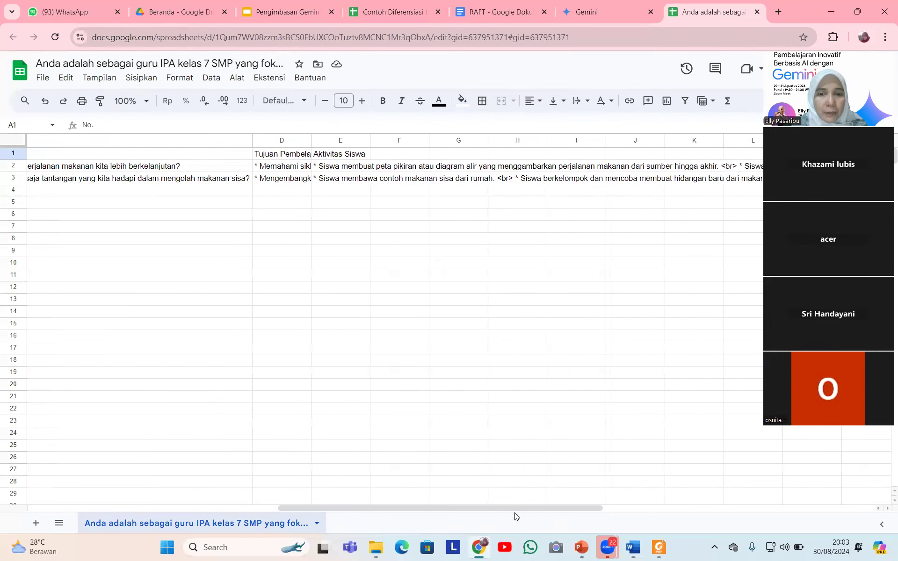
left_click_drag(311, 138, 766, 140)
left_click_drag(456, 509, 302, 505)
Return to Gemini and read the response's Penjelasan Lebih Lanjut, Tips Pelaksanaan and Catatan sections.
left_click(589, 12)
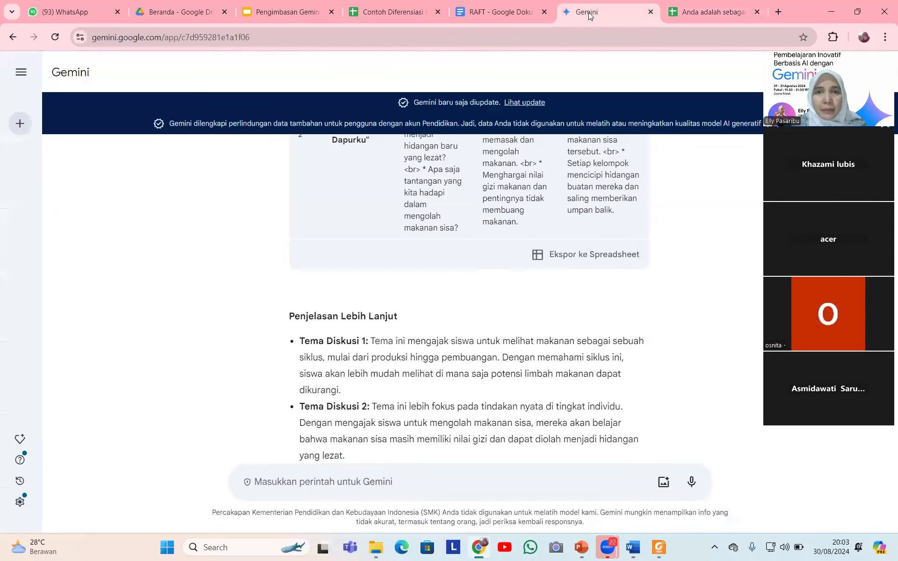
scroll(491, 395, "down", 3)
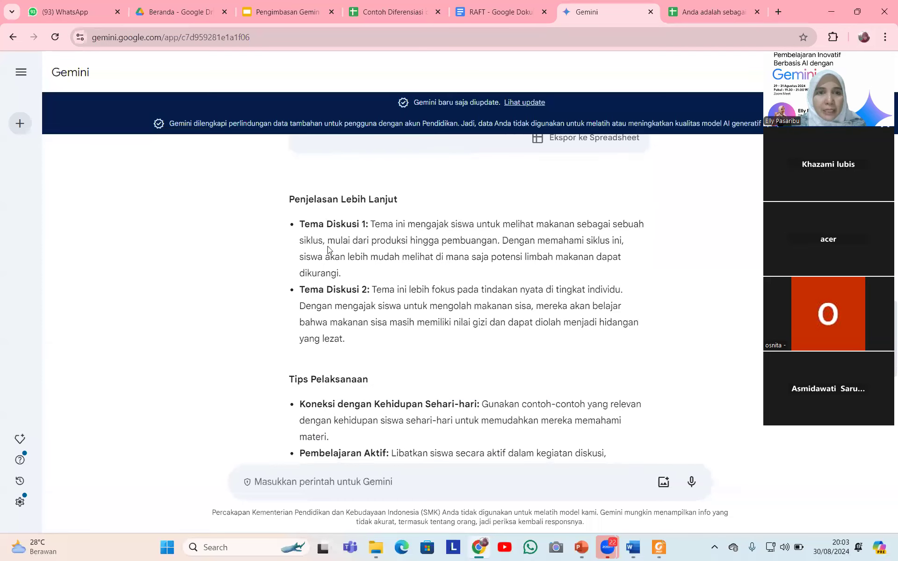
left_click_drag(289, 199, 415, 201)
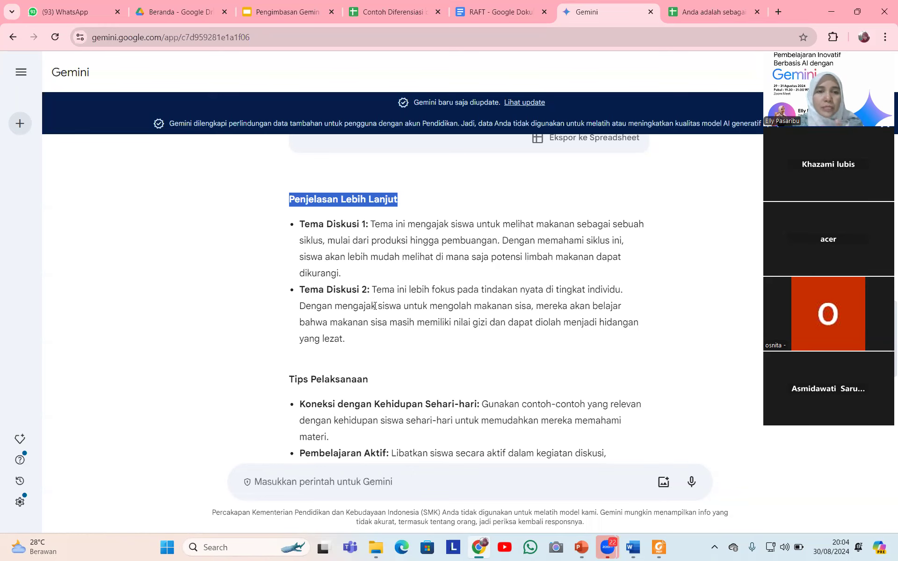
scroll(373, 301, "down", 2)
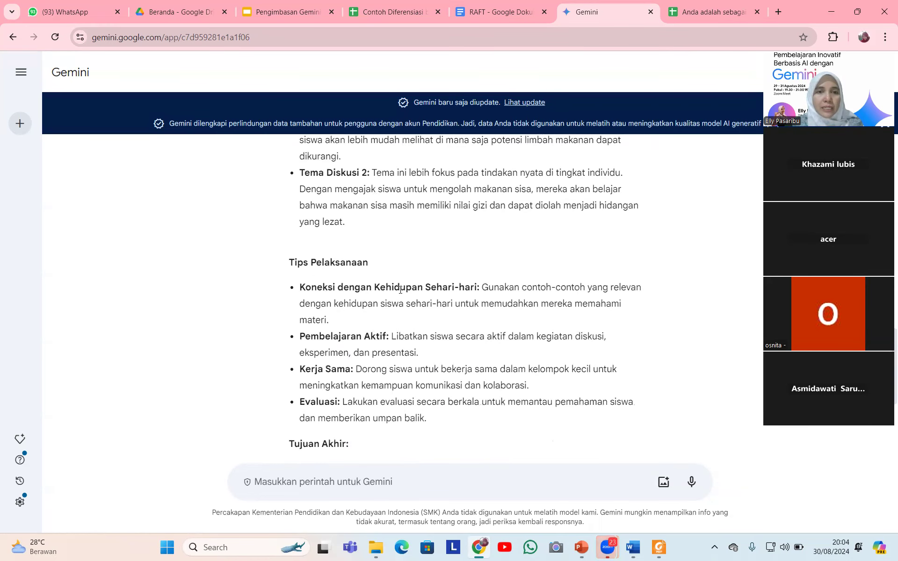
left_click_drag(300, 287, 490, 290)
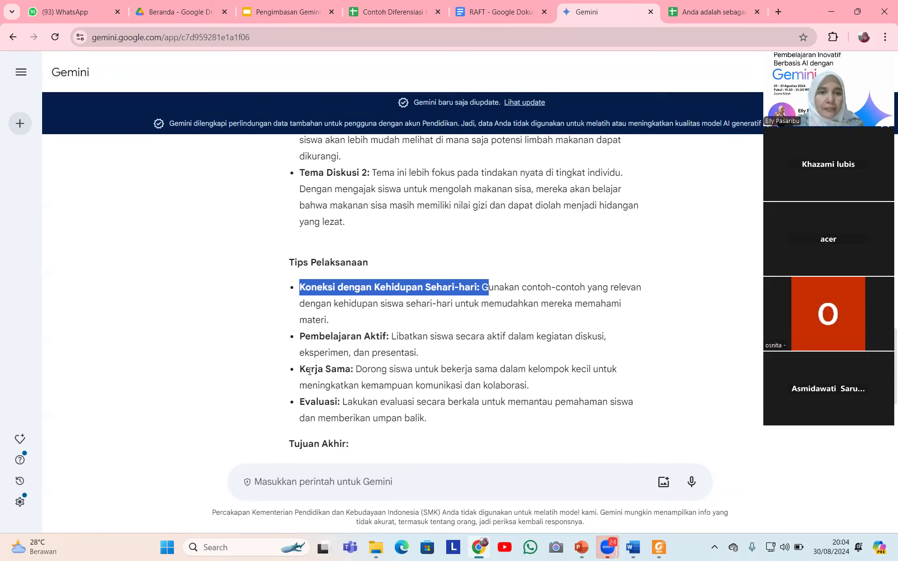
scroll(391, 392, "down", 5)
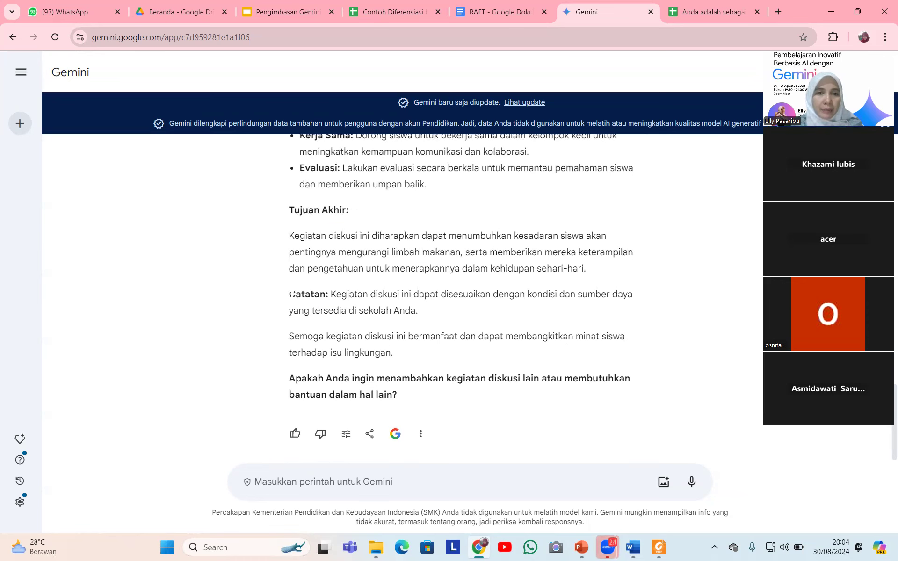
left_click_drag(290, 295, 638, 307)
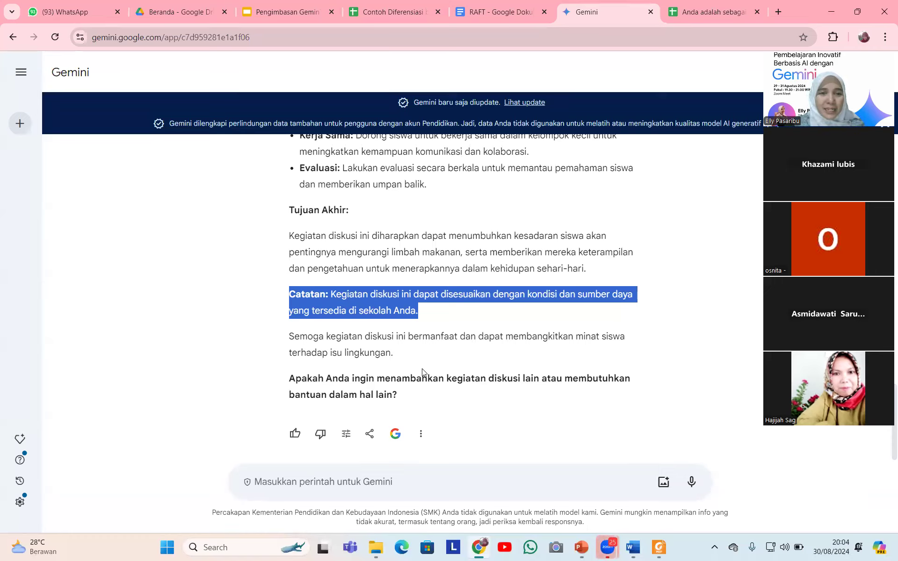
Copy the complete original prompt and send it again in the same Gemini chat.
scroll(475, 356, "up", 15)
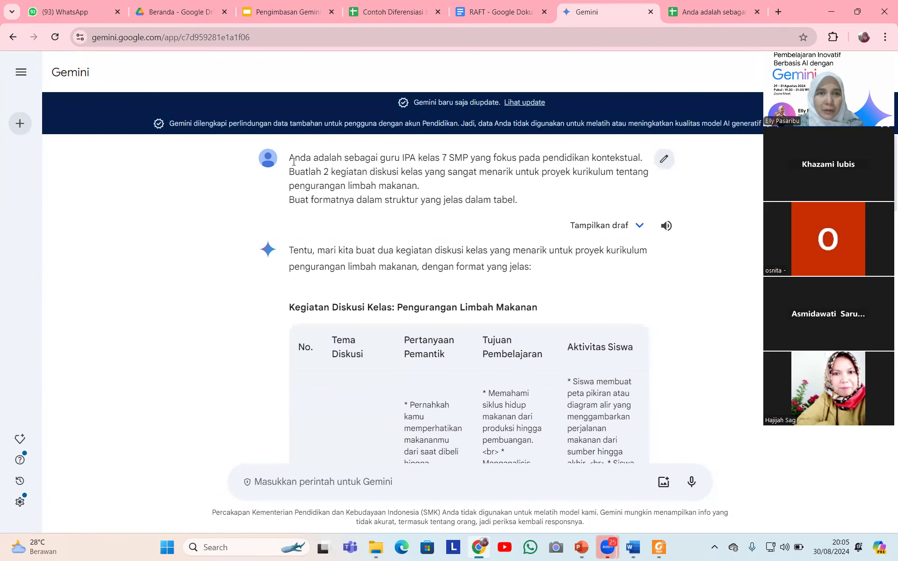
left_click_drag(291, 158, 543, 203)
key("ctrl+c")
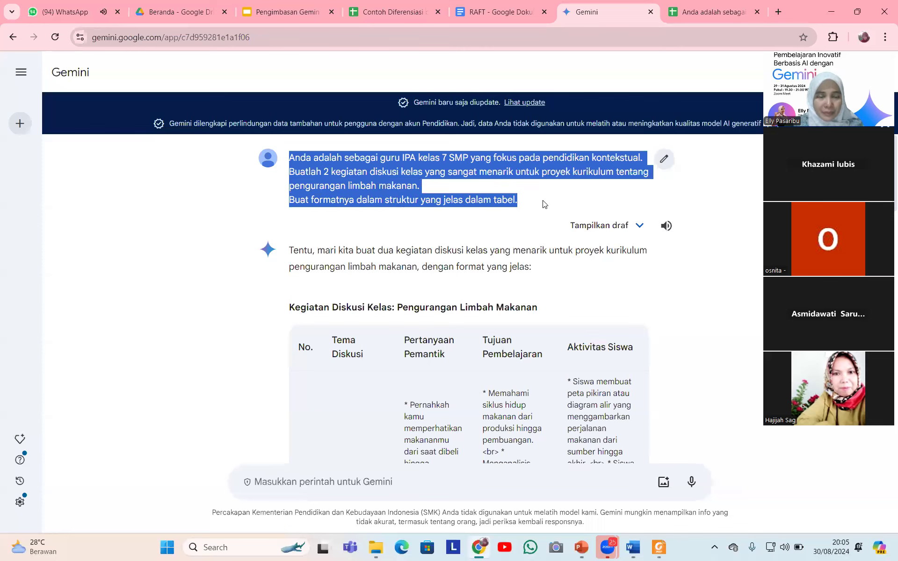
scroll(458, 379, "down", 15)
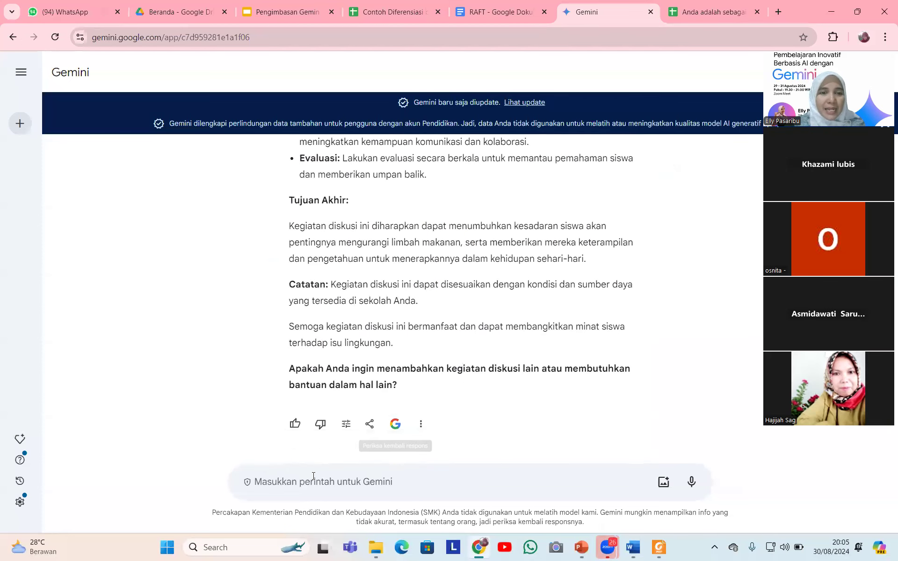
left_click(271, 482)
key("ctrl+v")
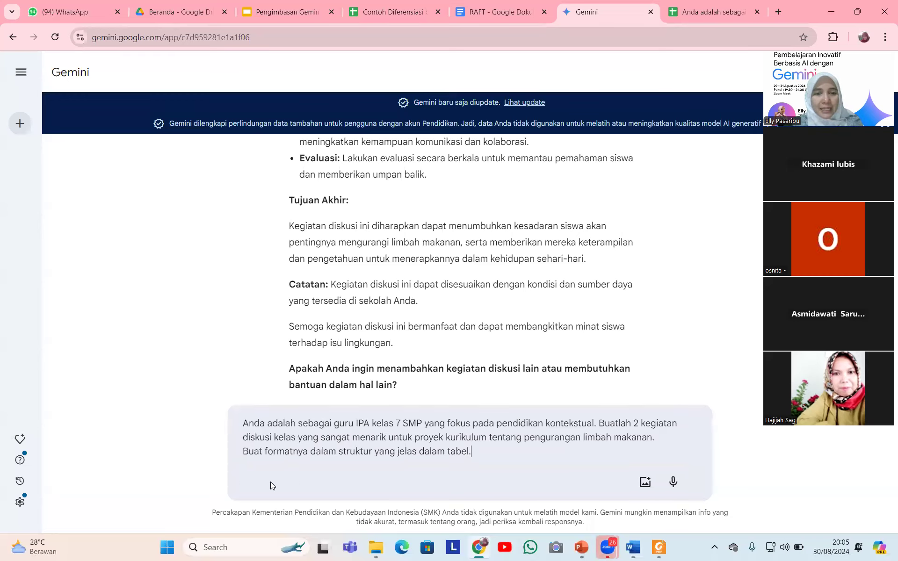
left_click(693, 482)
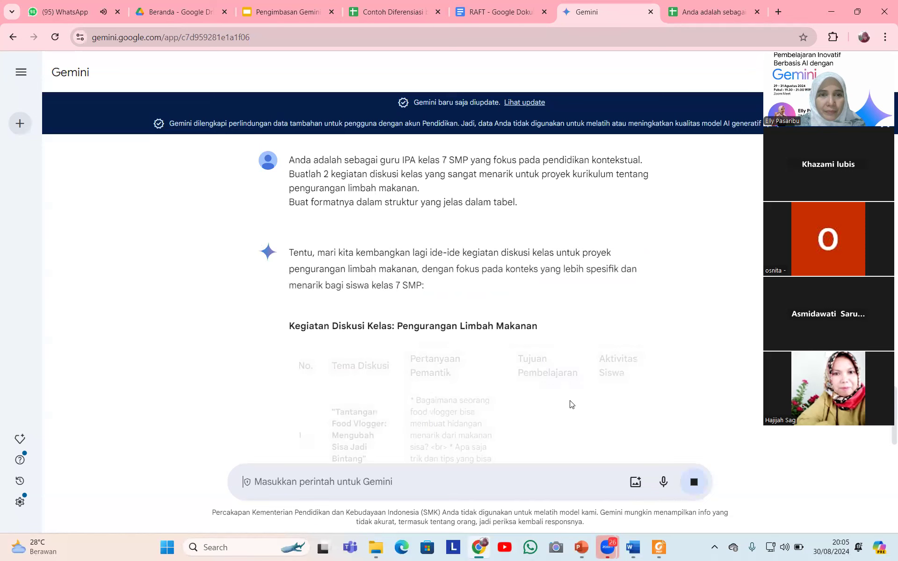
Read the new response's discussion table and its Penjelasan Tambahan dan Pertimbangan, Tips Tambahan and Tujuan Akhir sections.
scroll(522, 395, "down", 5)
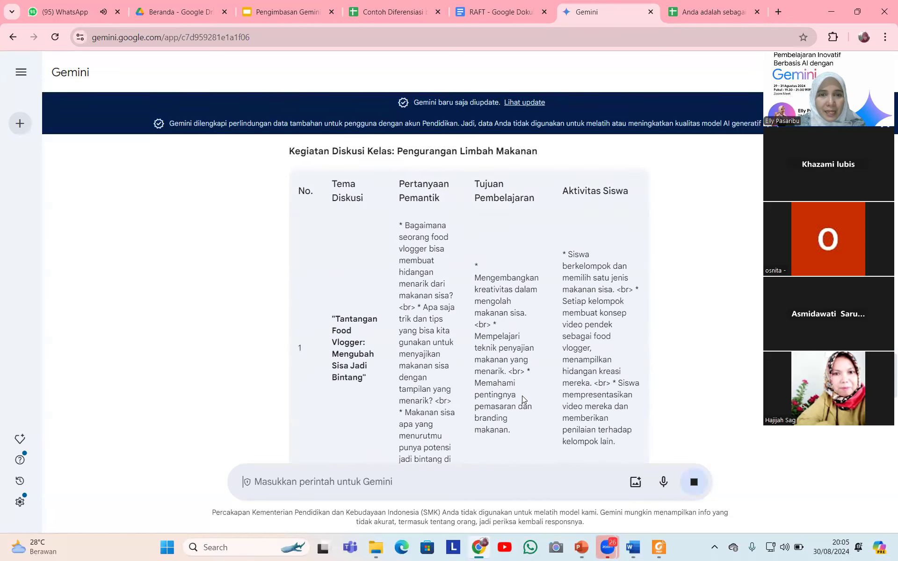
scroll(522, 395, "down", 5)
scroll(523, 396, "down", 5)
scroll(523, 396, "down", 4)
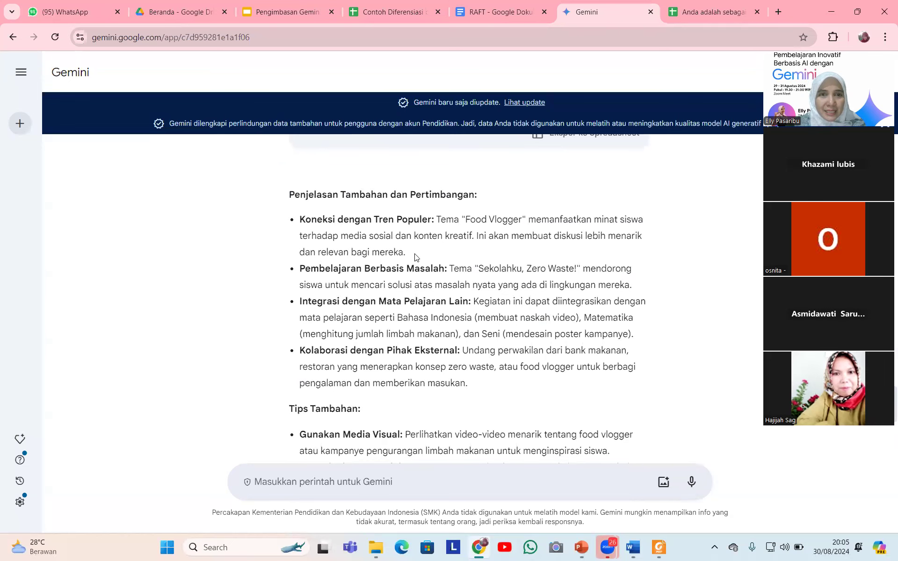
left_click_drag(305, 220, 430, 220)
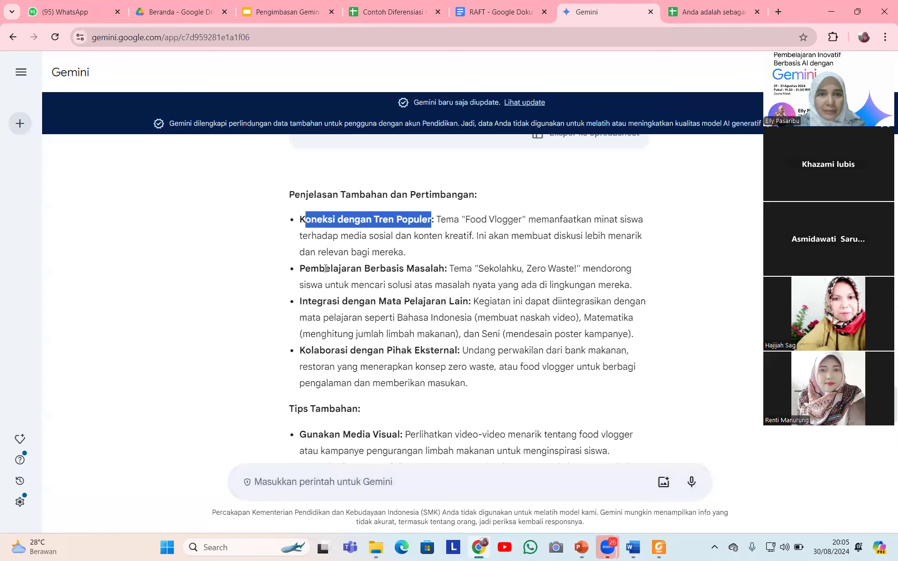
left_click_drag(300, 270, 456, 270)
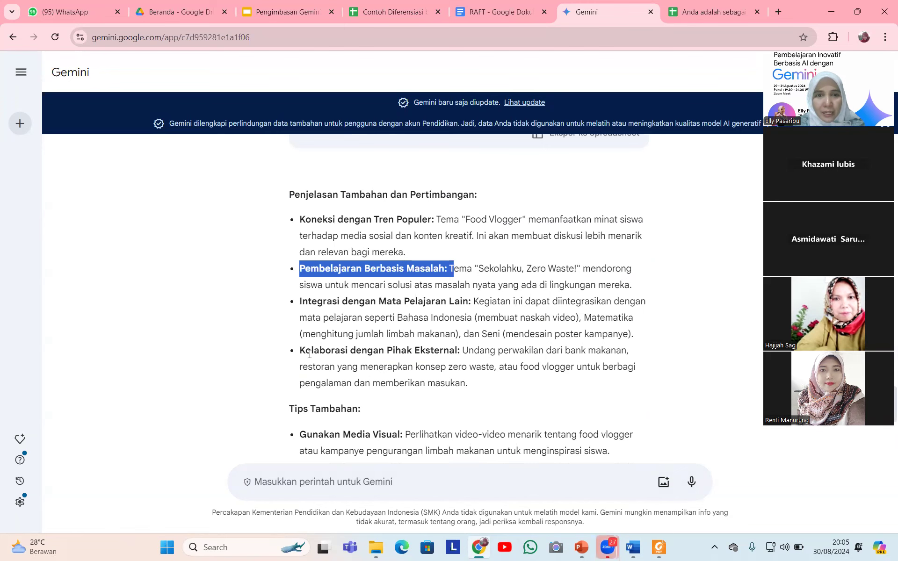
scroll(396, 381, "down", 3)
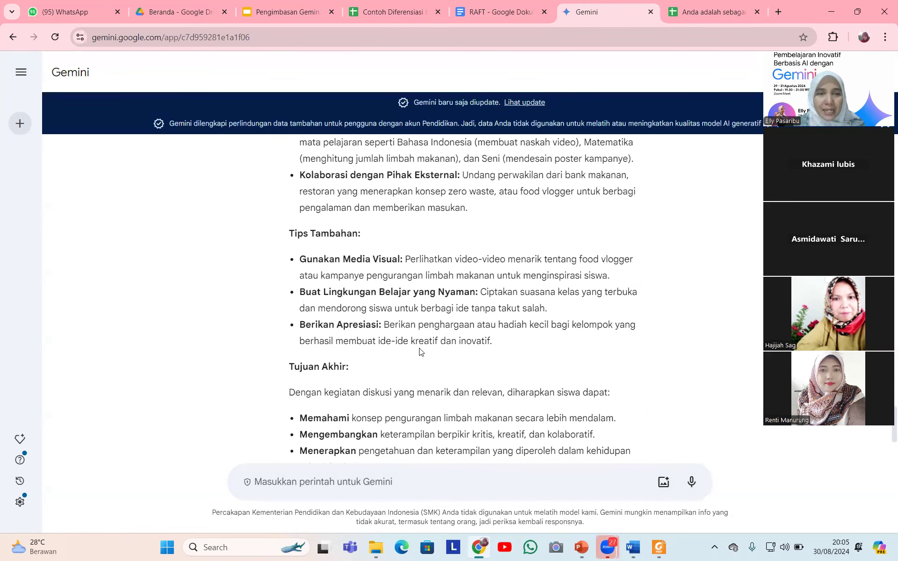
scroll(421, 351, "down", 3)
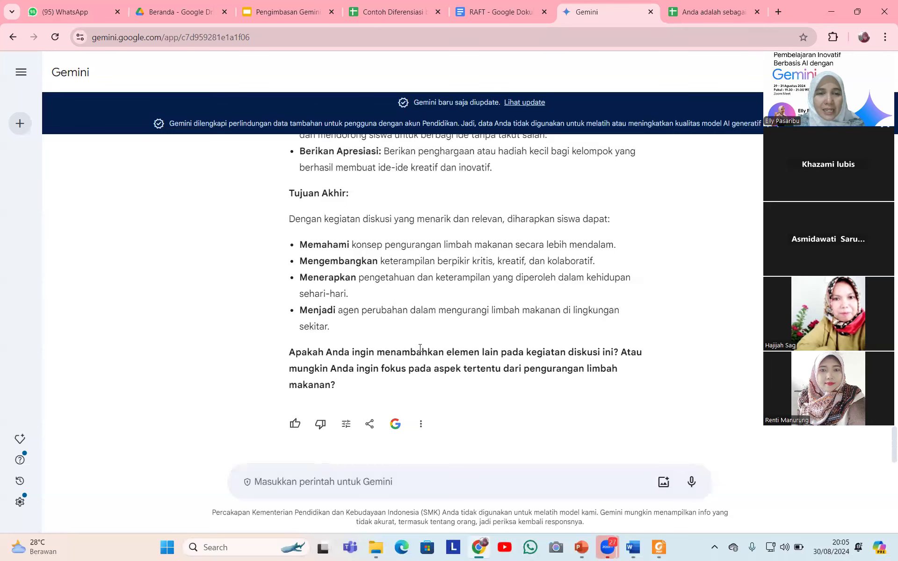
Compare the discussion themes in the new response's table with those in the earlier response's table.
scroll(420, 348, "up", 15)
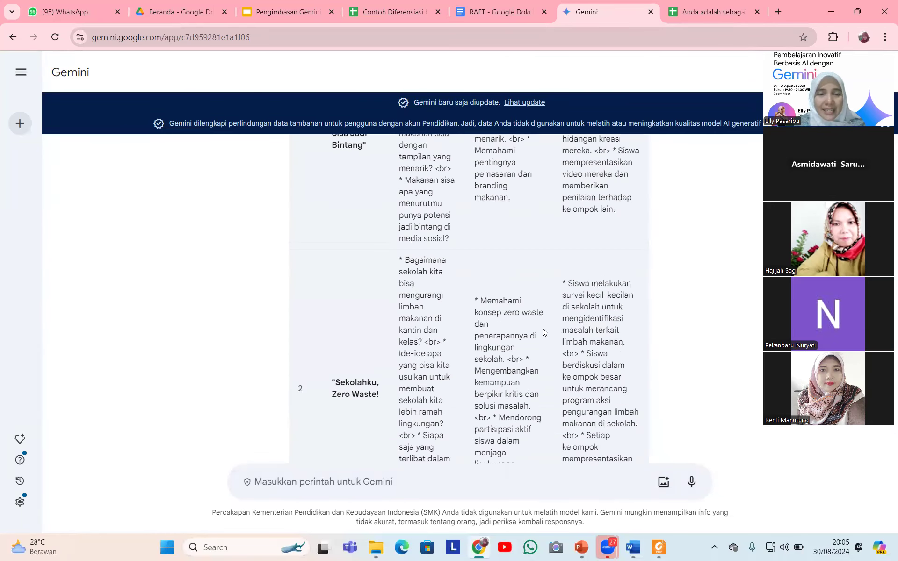
scroll(501, 317, "up", 3)
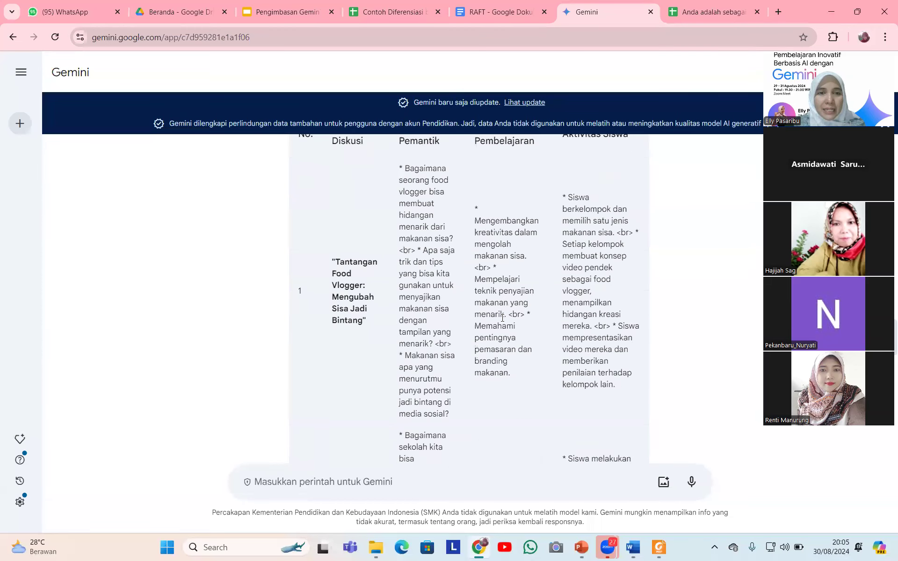
scroll(502, 318, "up", 5)
scroll(502, 318, "down", 20)
scroll(502, 318, "up", 10)
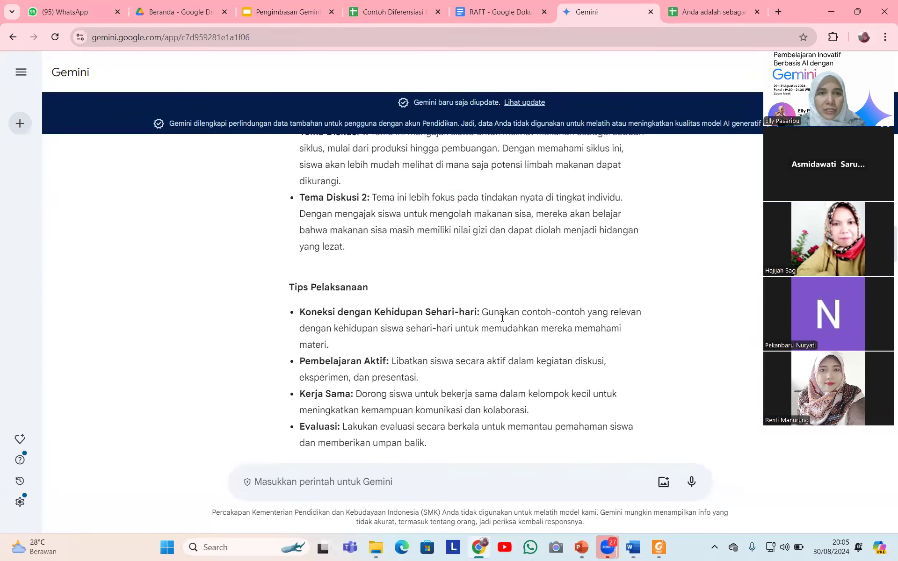
scroll(502, 318, "up", 4)
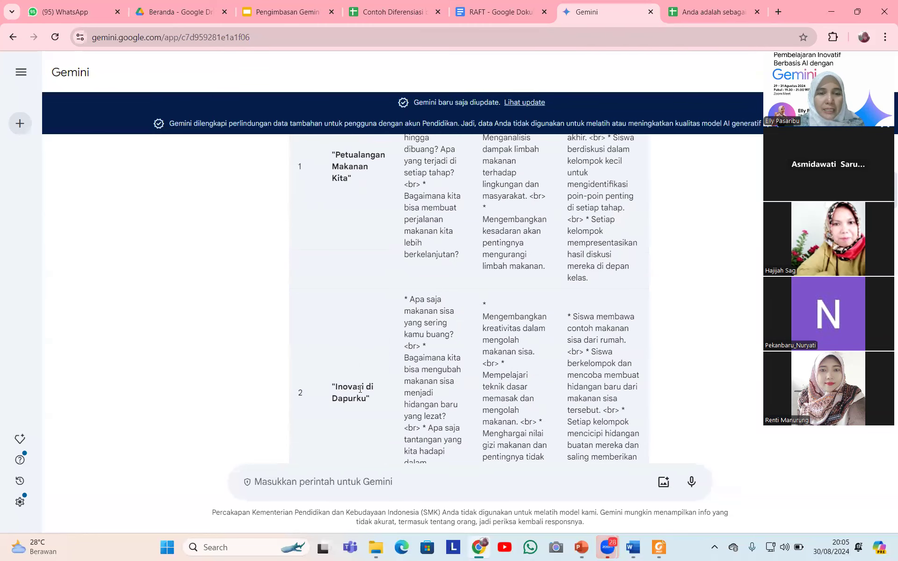
scroll(411, 389, "down", 15)
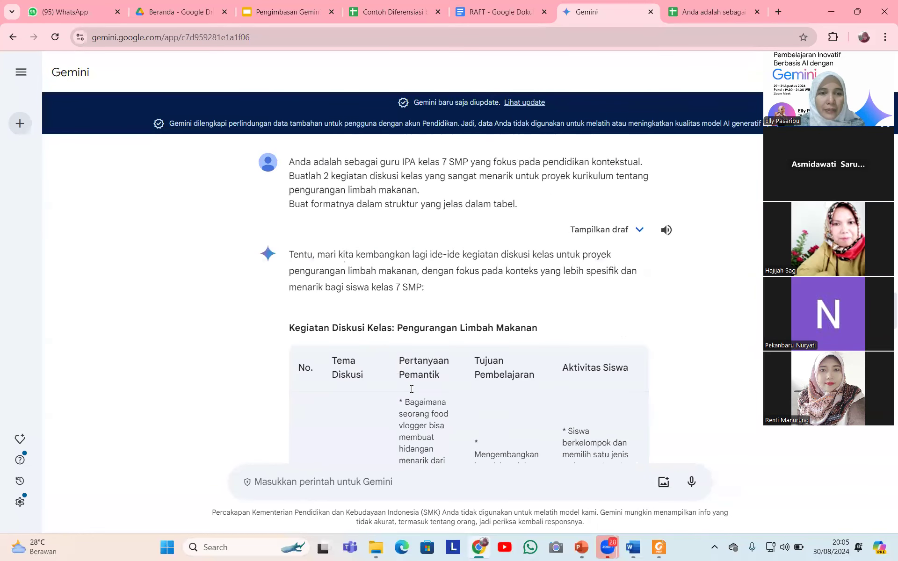
scroll(411, 389, "down", 5)
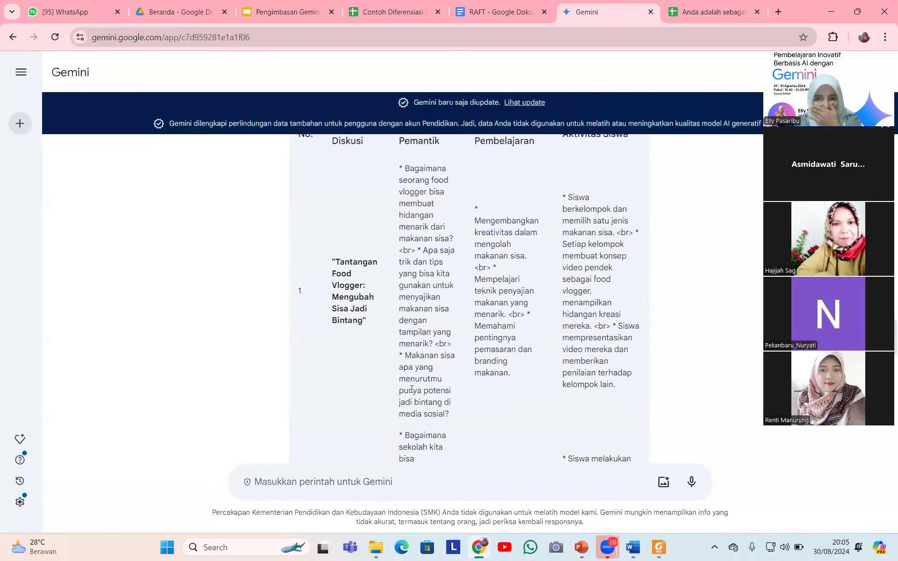
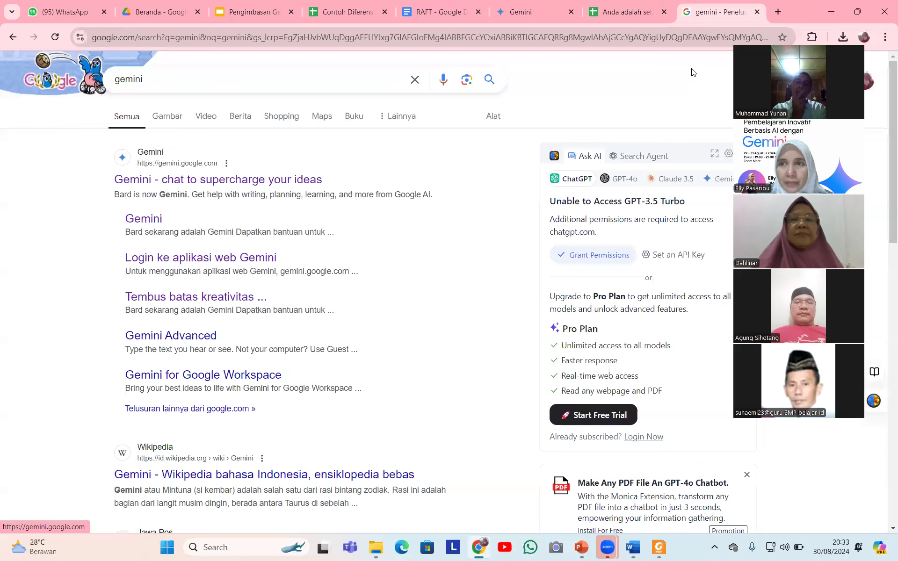
Open Gemini through the Google apps launcher on the search results page.
left_click(838, 80)
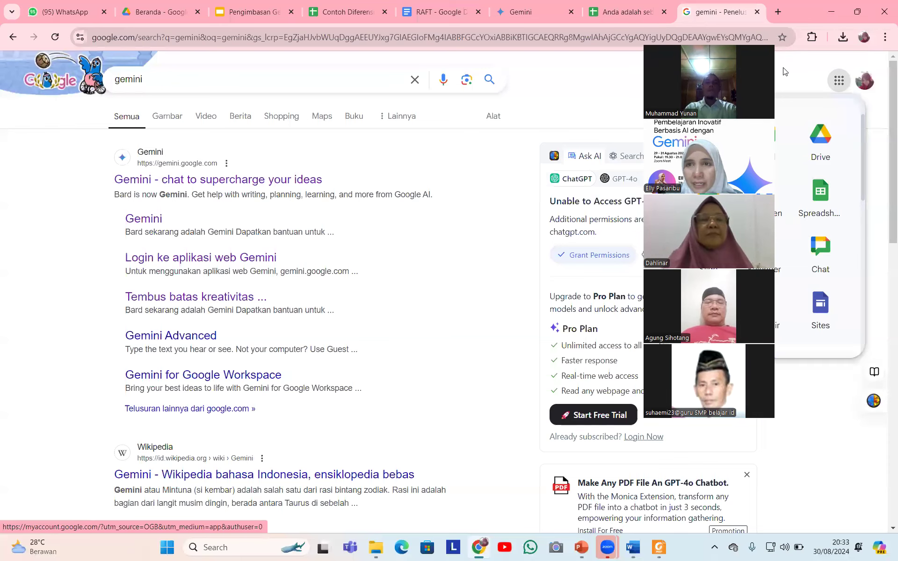
scroll(780, 326, "down", 3)
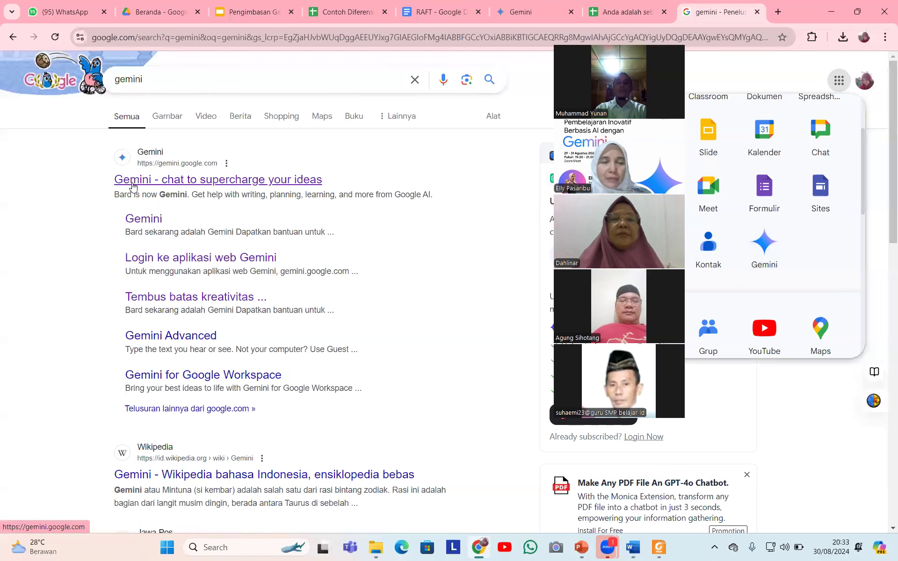
left_click(839, 85)
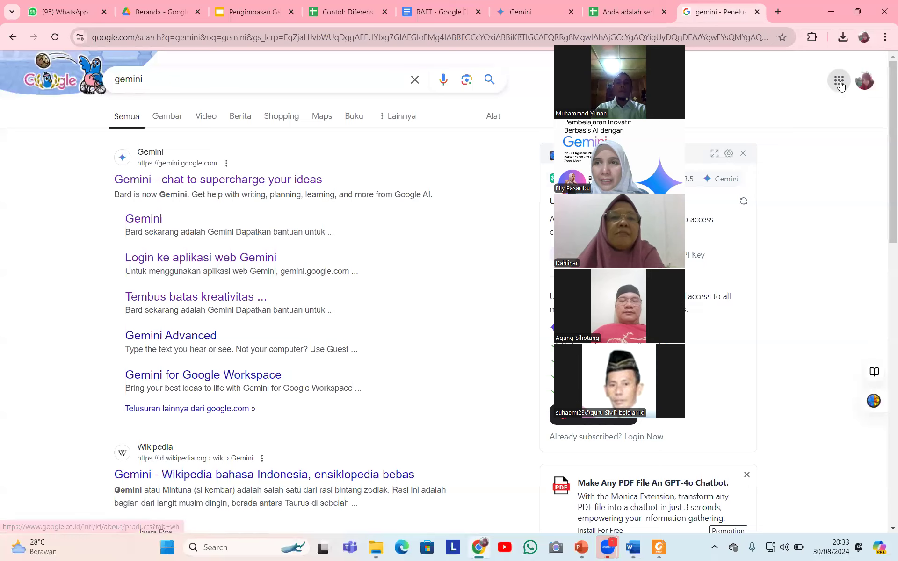
left_click(840, 85)
scroll(798, 244, "down", 3)
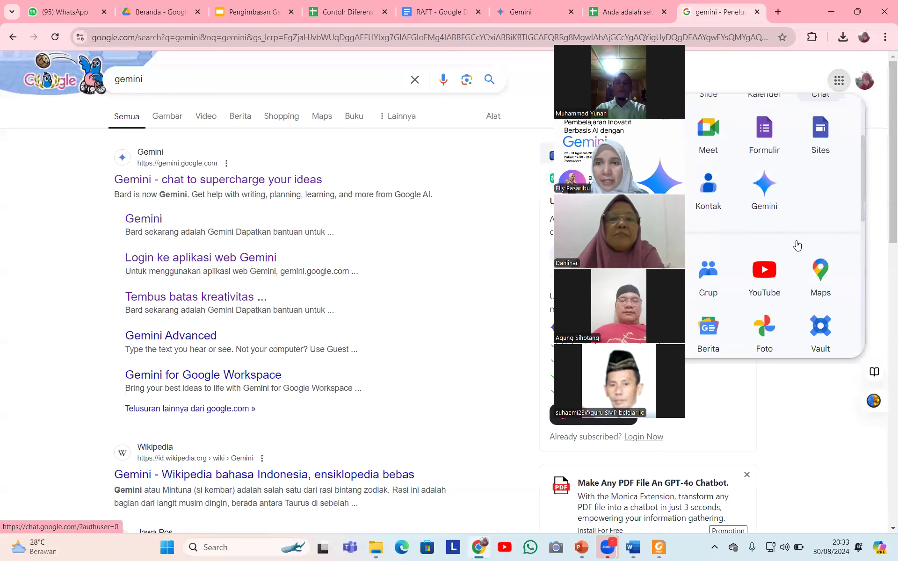
left_click(767, 189)
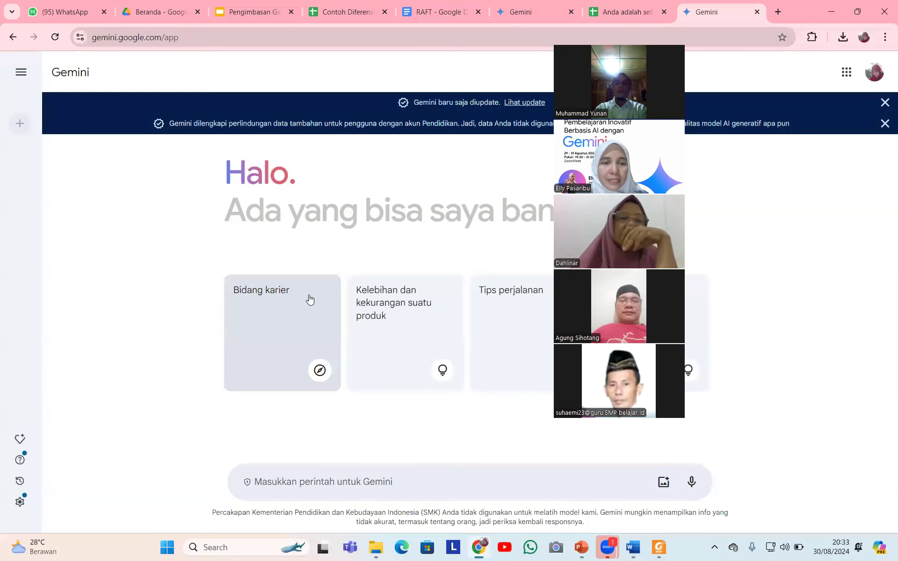
Send Gemini the prompt "anda adalah seorang pembawa acara yang baik, buatkan pantun pembuka acara".
left_click(251, 483)
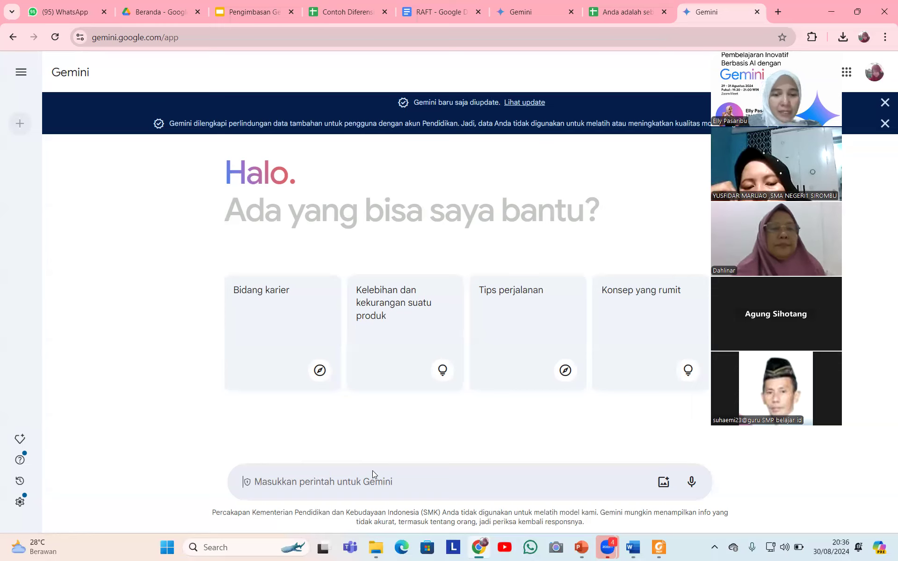
type("anda ada")
key("BackSpace")
key("BackSpace")
type("dalah")
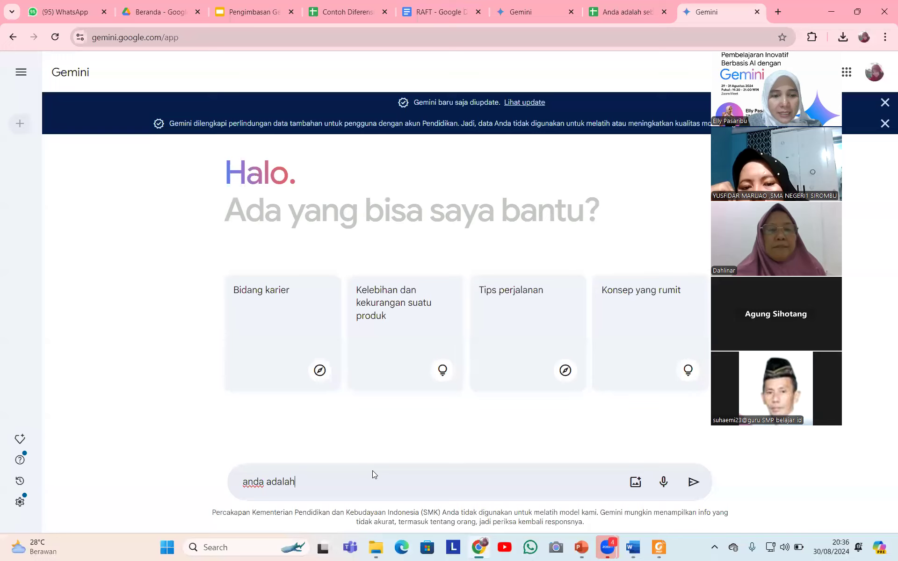
type(" seorang pemba")
key("BackSpace")
type("bawa ")
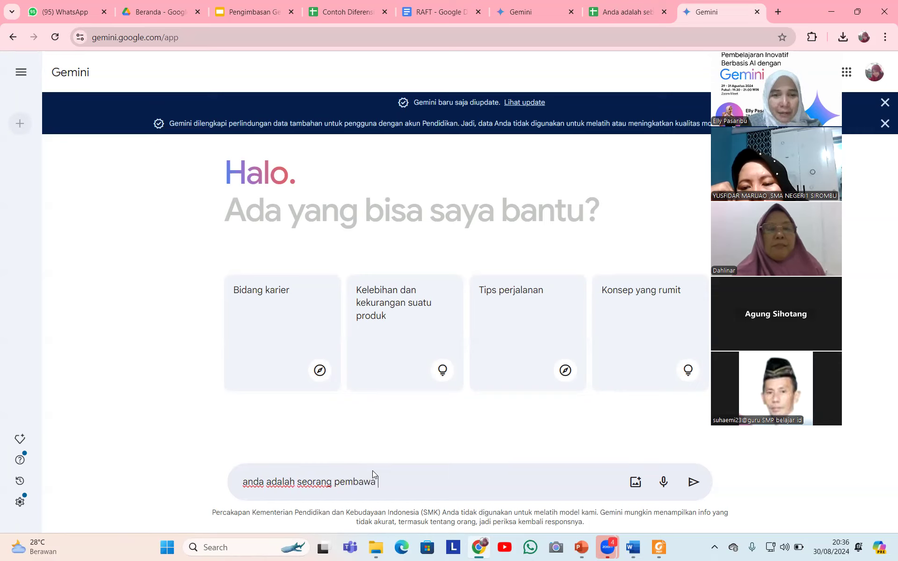
type("acara yan")
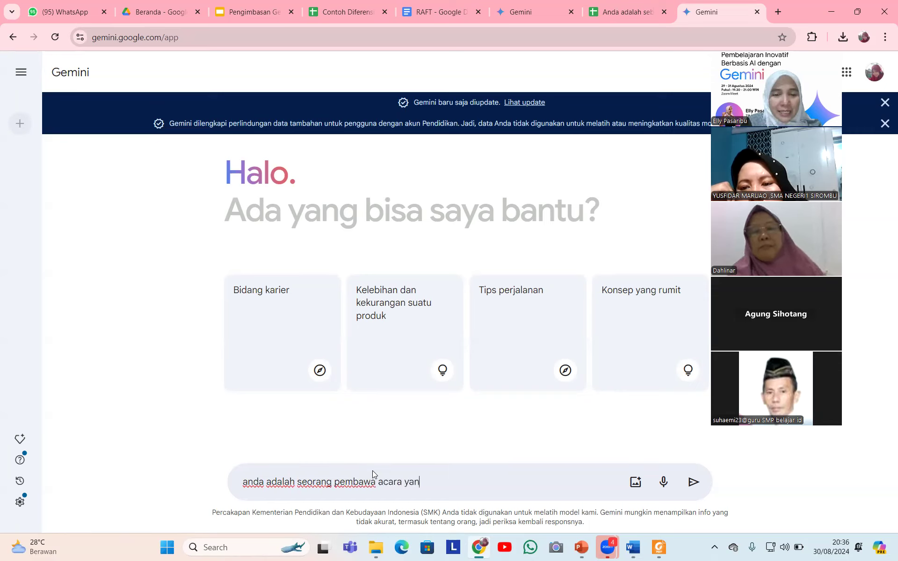
type("g e")
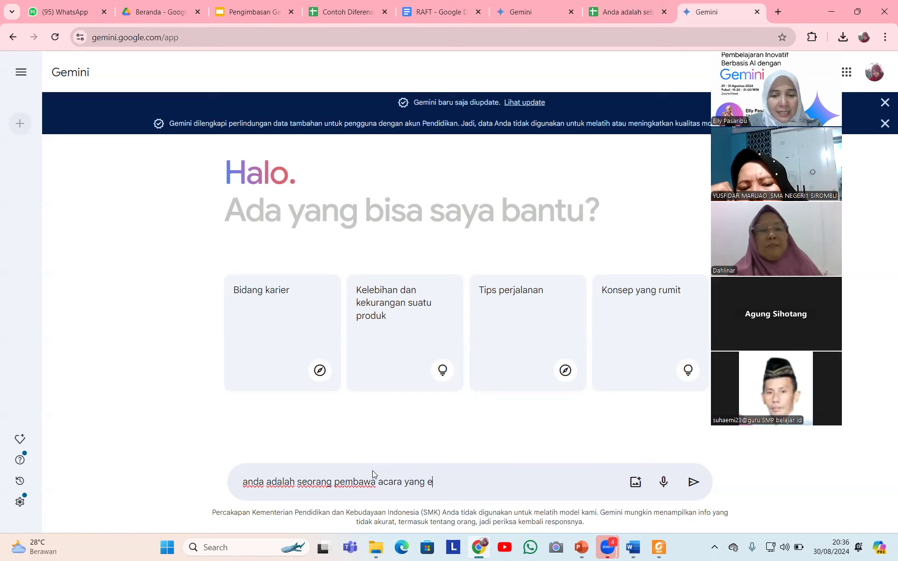
key("BackSpace")
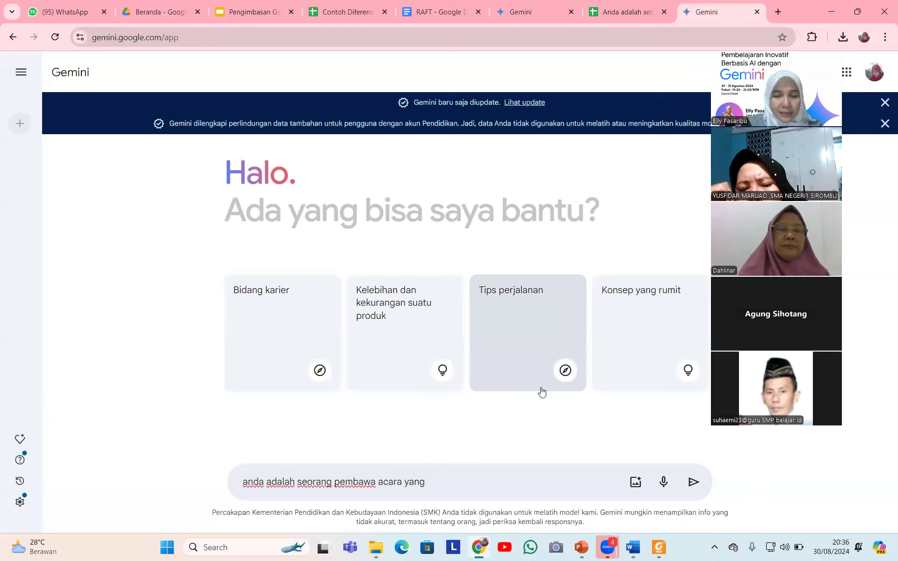
type("bai")
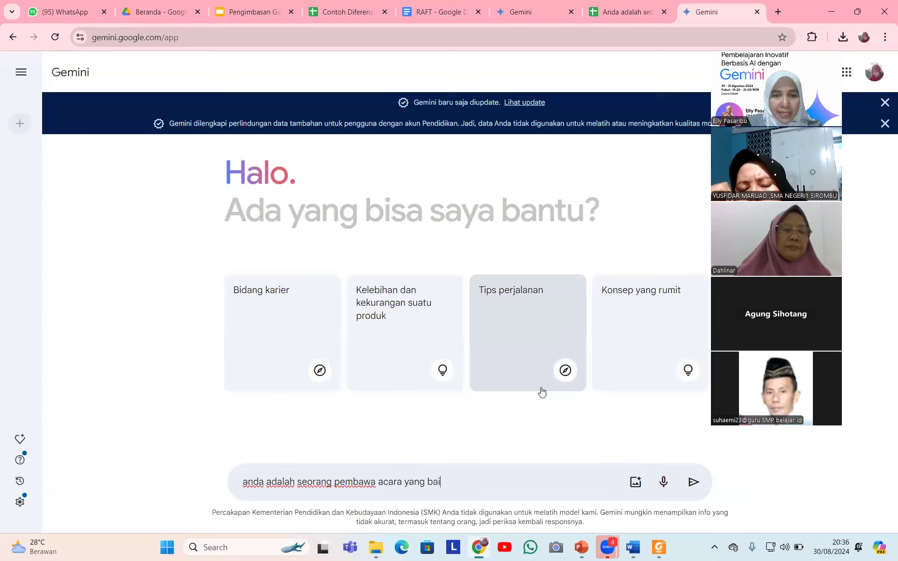
type("k, bu")
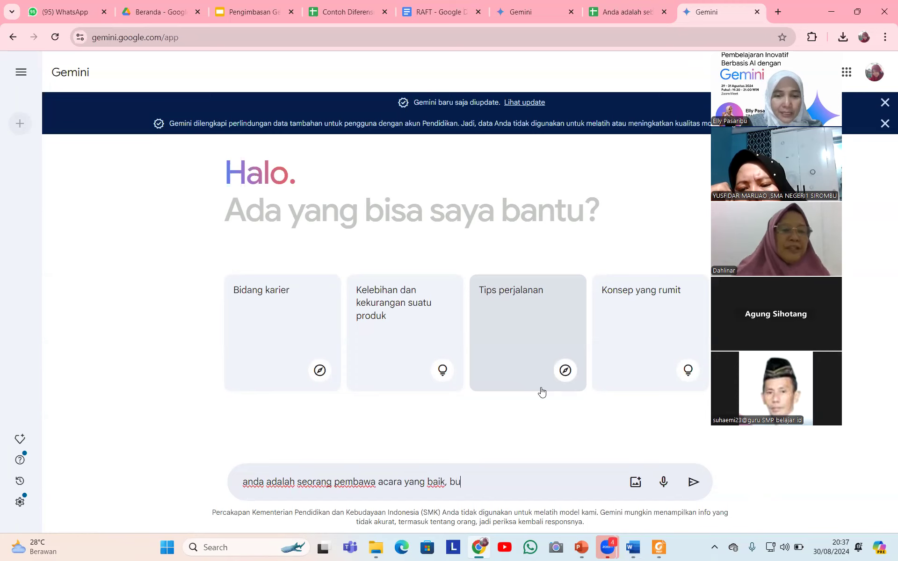
type("atkan pan")
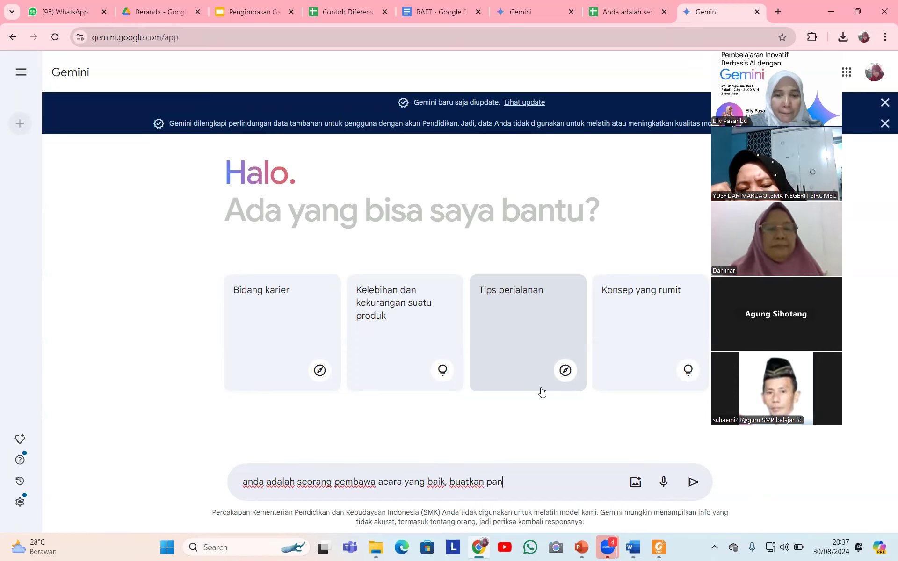
type("tinun pembua")
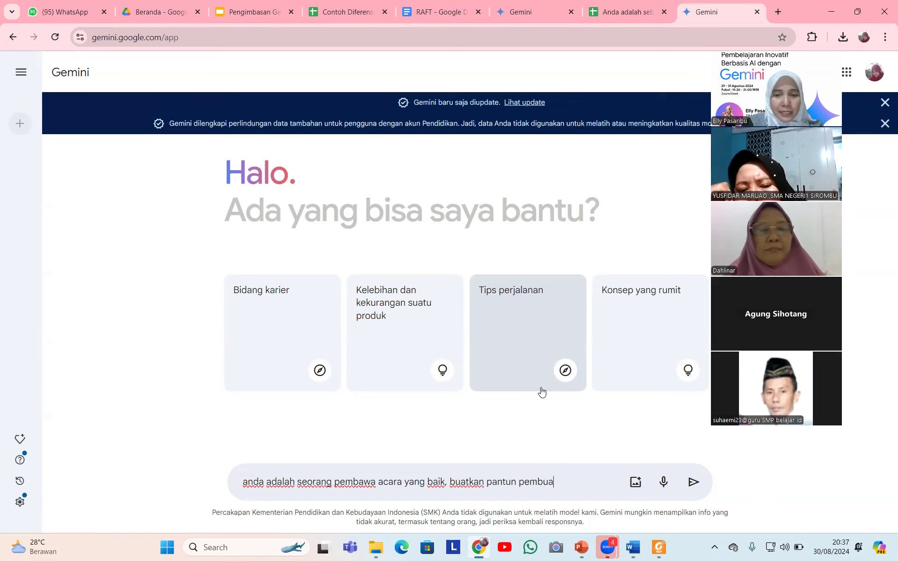
key("BackSpace")
type("ka acar")
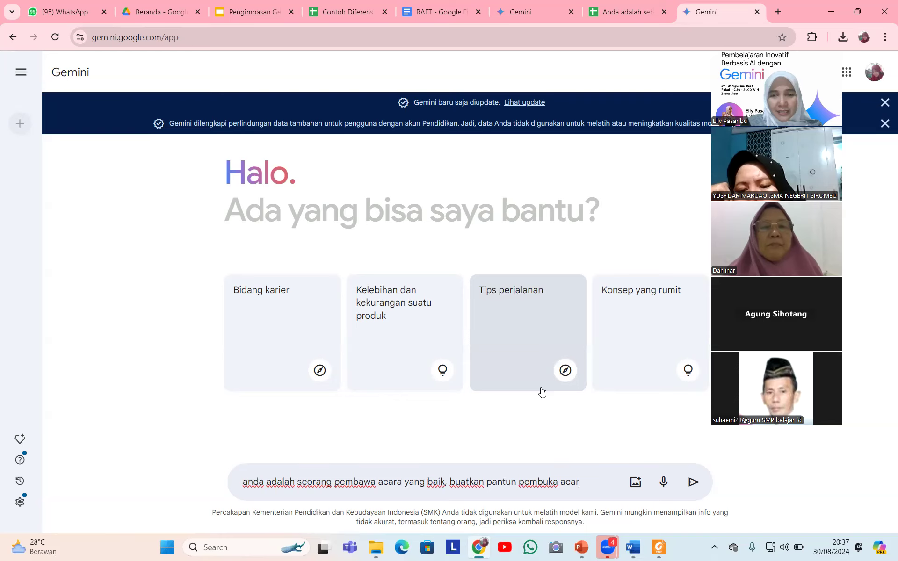
type("a")
key("Return")
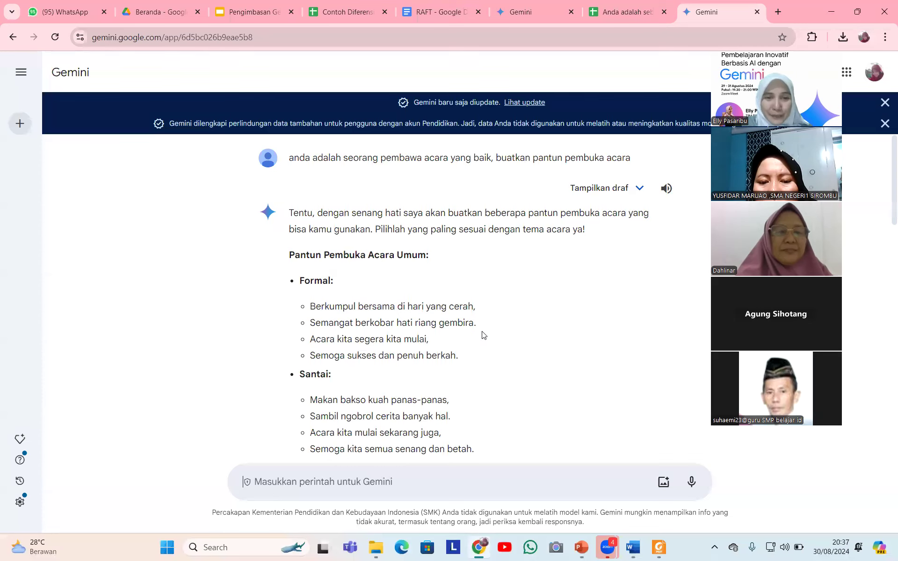
Read through the generated opening pantun for general events and for special events such as weddings, birthdays and seminars.
scroll(484, 335, "down", 2)
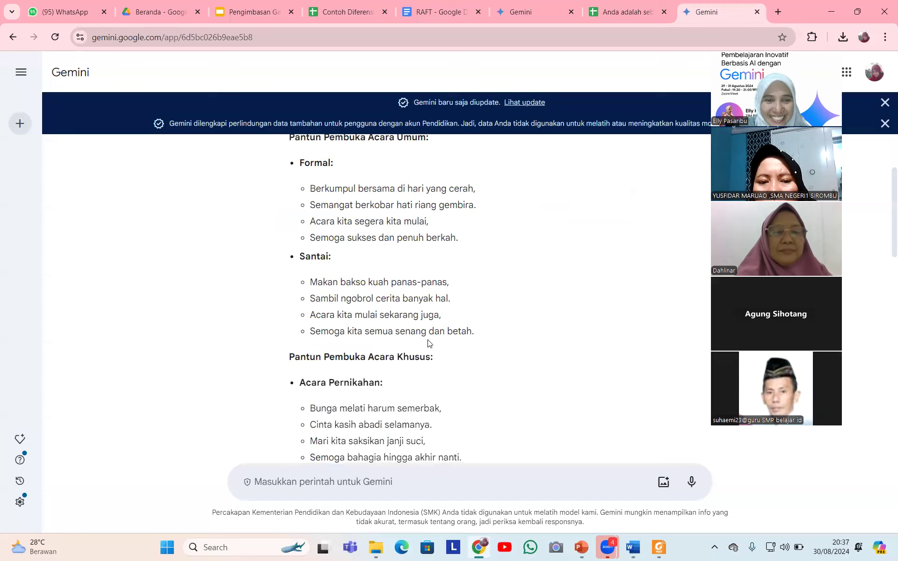
scroll(427, 344, "down", 2)
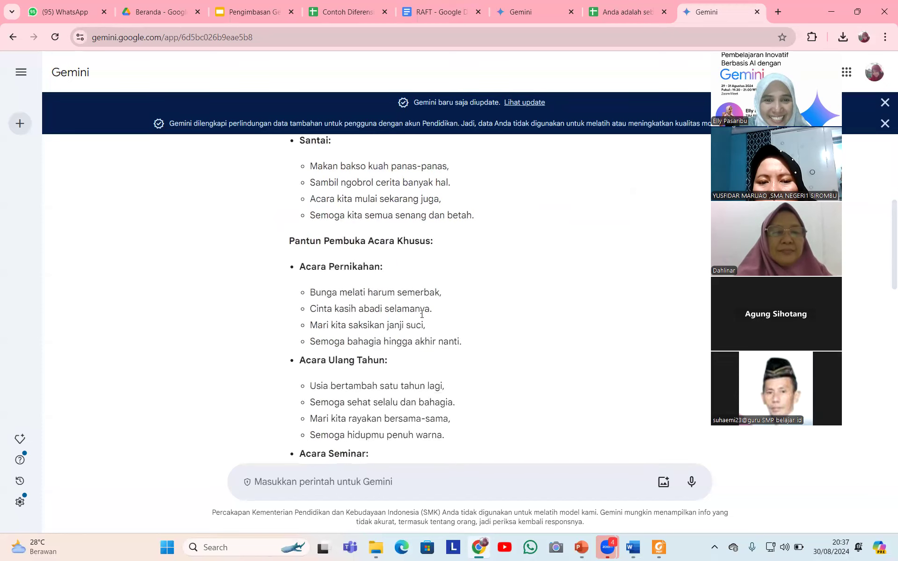
scroll(449, 300, "up", 2)
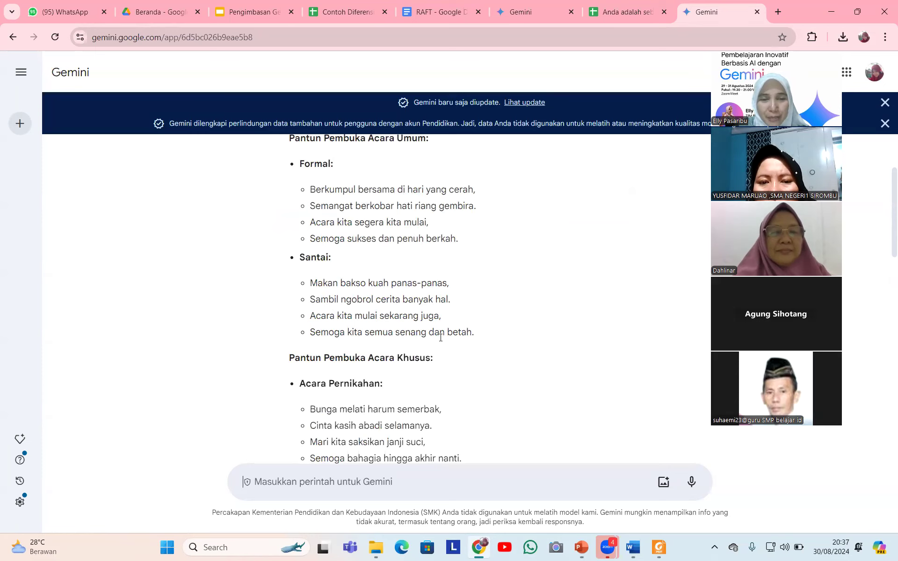
scroll(441, 337, "down", 2)
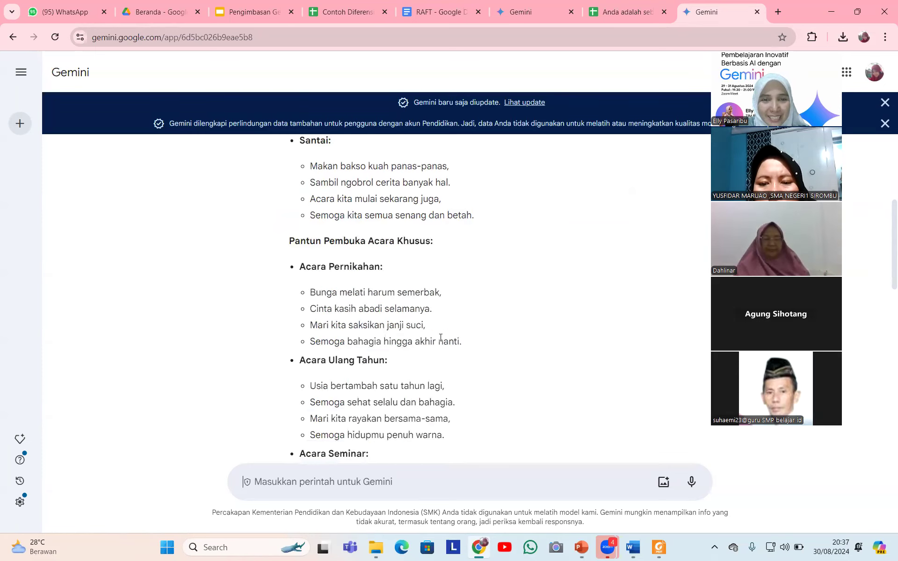
scroll(440, 336, "down", 1)
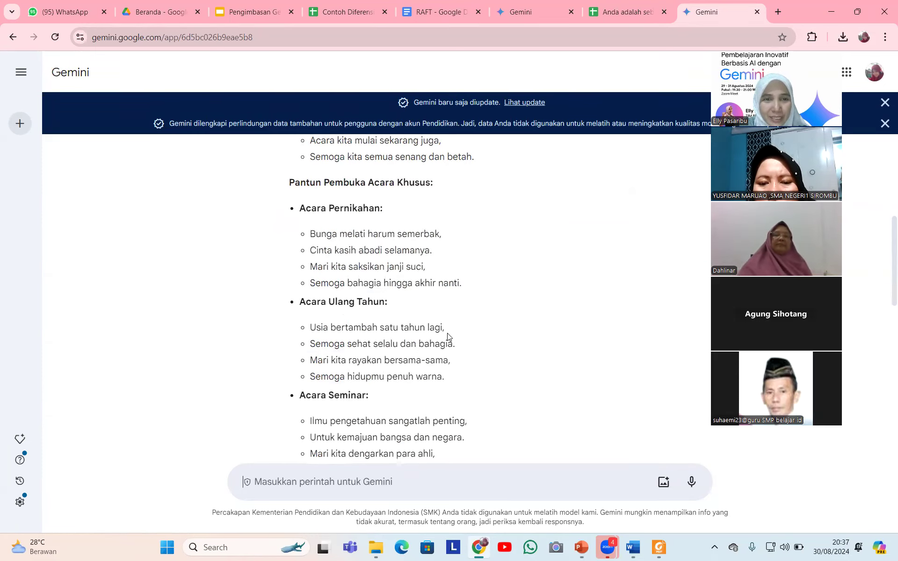
scroll(426, 358, "down", 2)
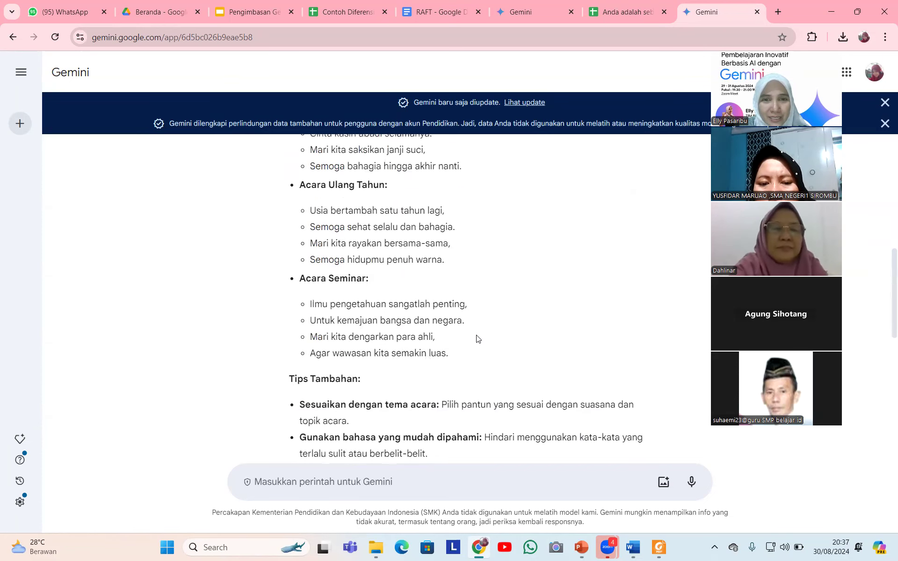
scroll(442, 367, "up", 8)
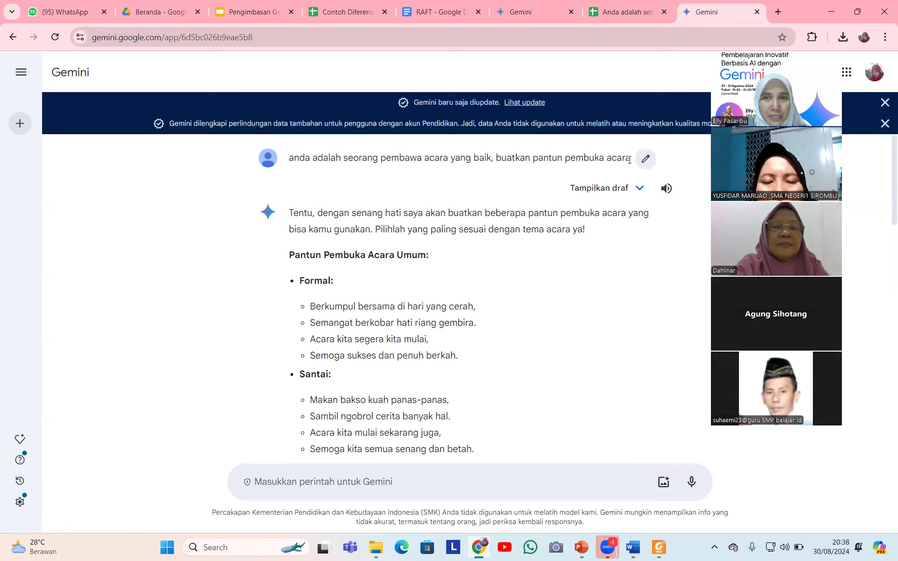
left_click(645, 159)
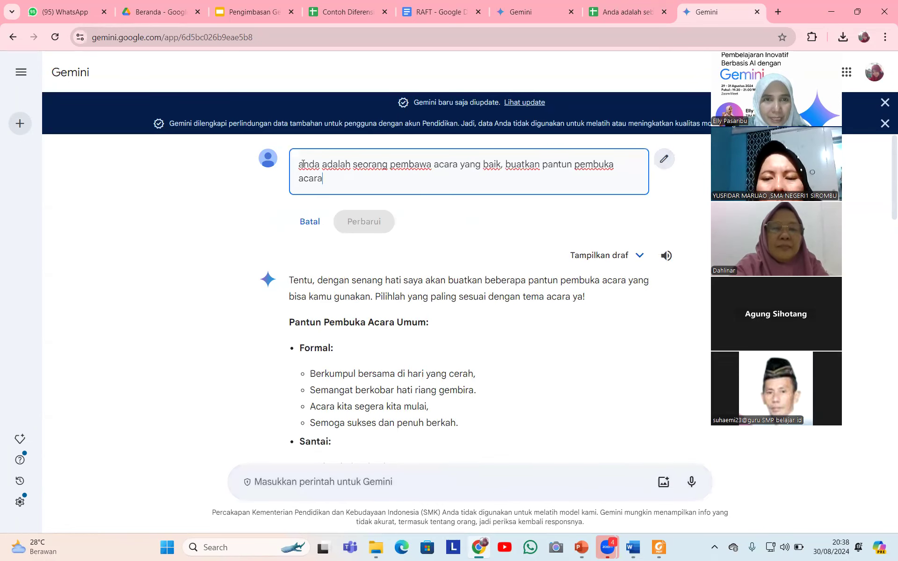
left_click_drag(302, 164, 332, 177)
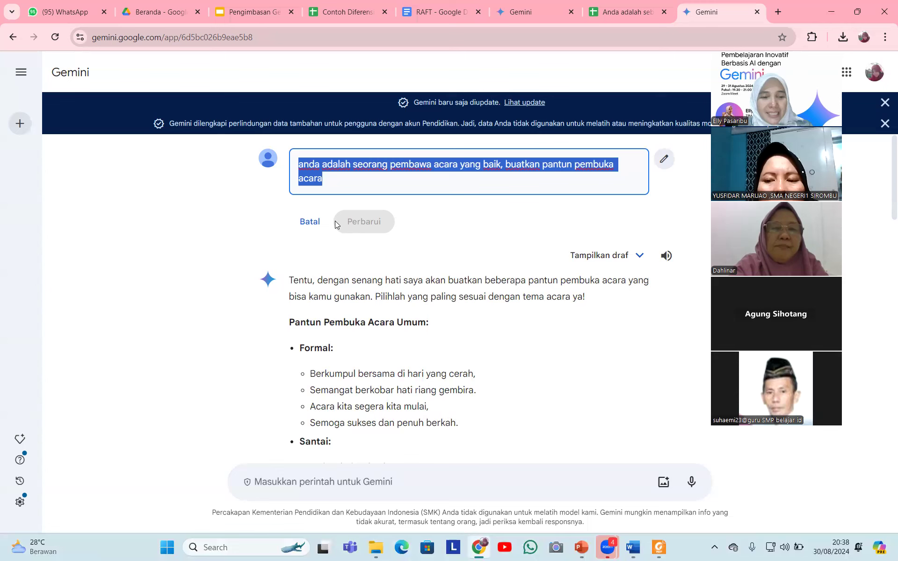
key("ctrl+x")
key("ctrl+v")
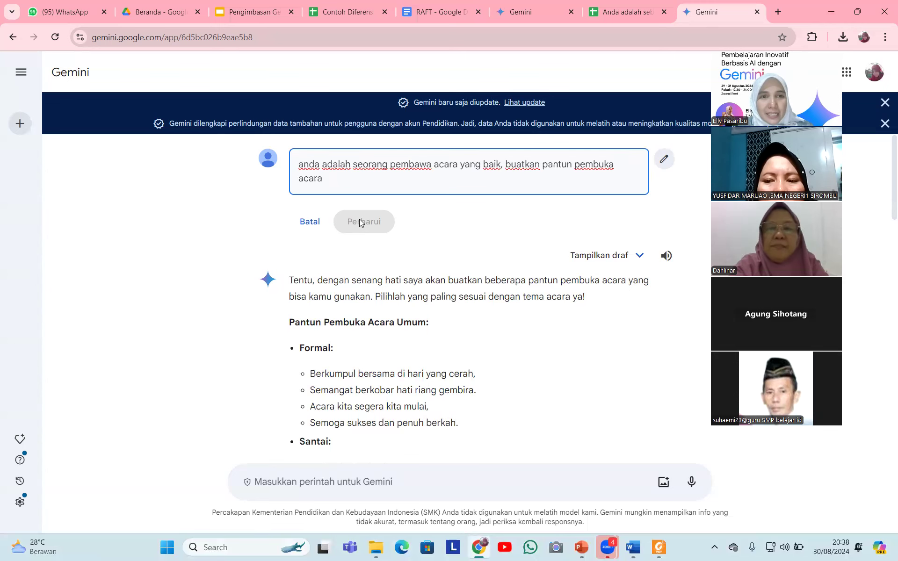
left_click(310, 222)
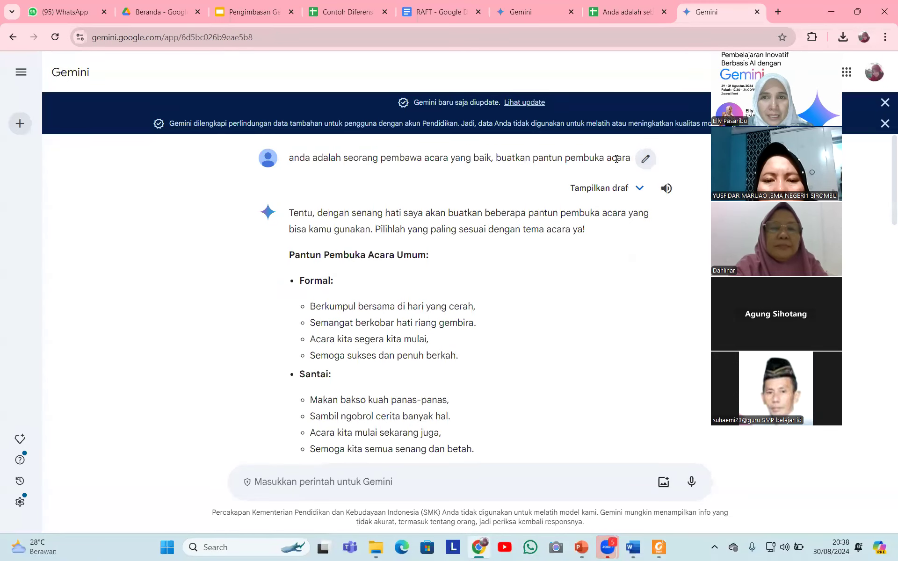
Add "seminar" to the end of the sent pantun prompt and regenerate the response.
left_click(645, 158)
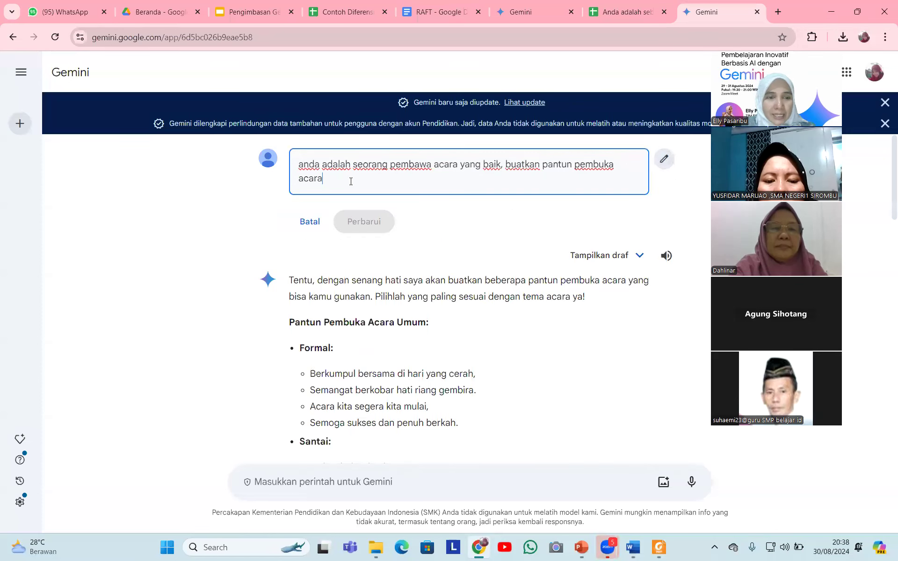
type("seminar")
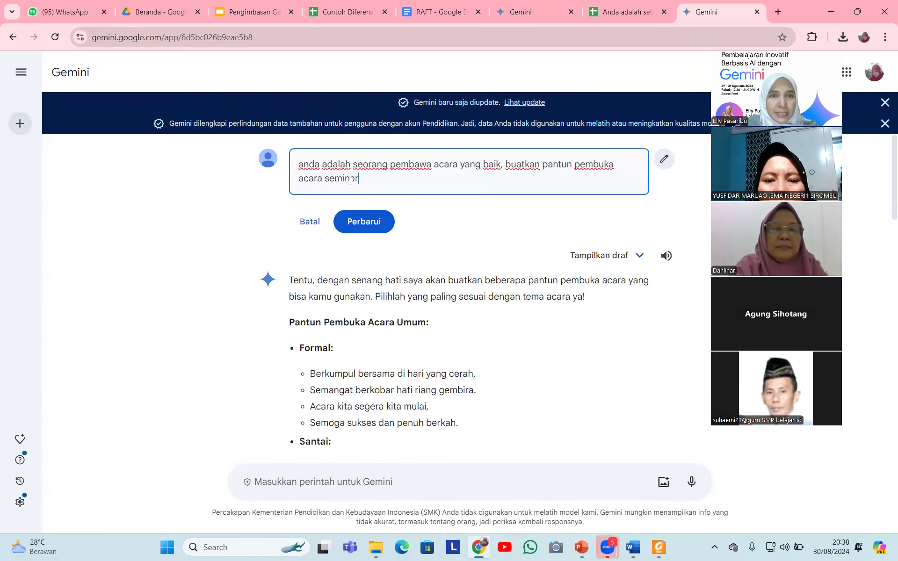
left_click(363, 224)
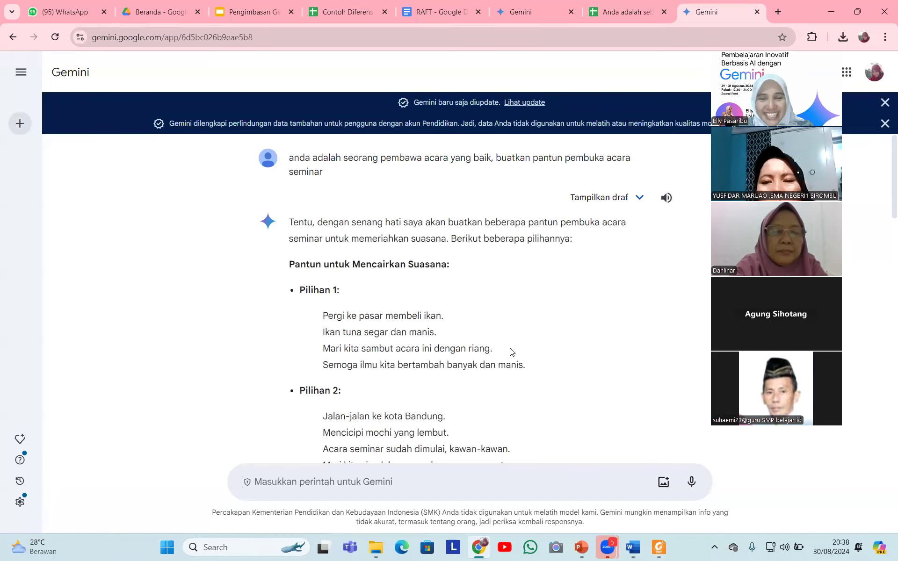
Read through the seminar pantun options, the tips and the sample opening speech, highlighting the speech's greeting and introduction.
scroll(453, 354, "down", 3)
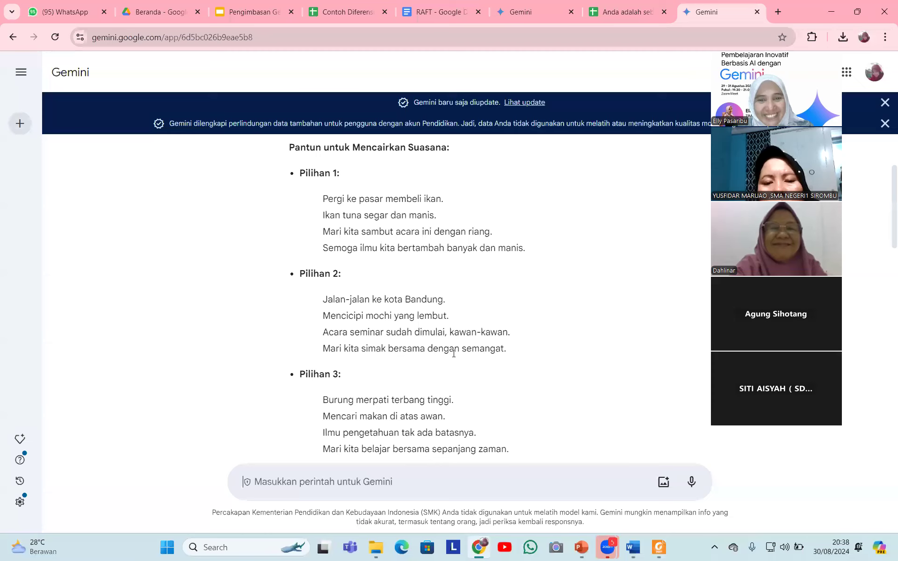
scroll(454, 353, "down", 3)
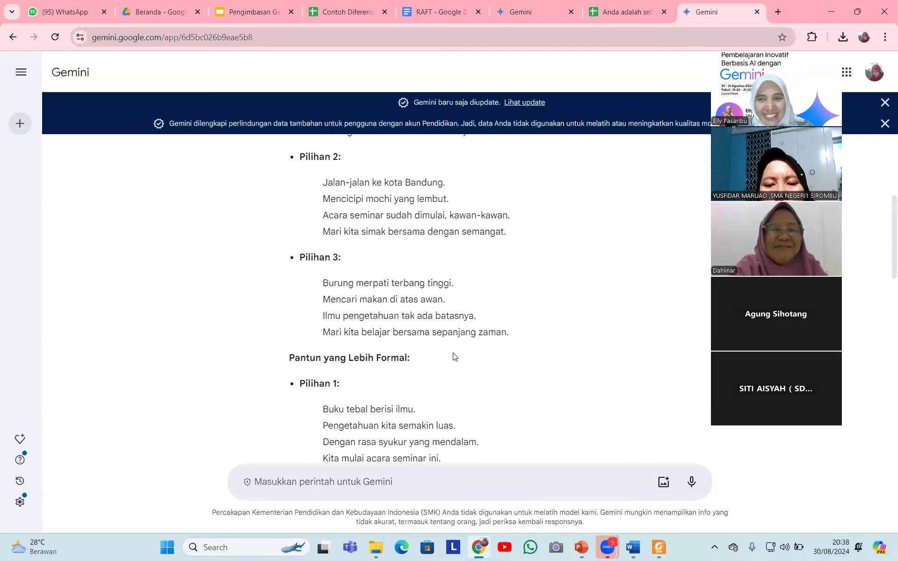
scroll(453, 356, "down", 3)
scroll(454, 357, "down", 3)
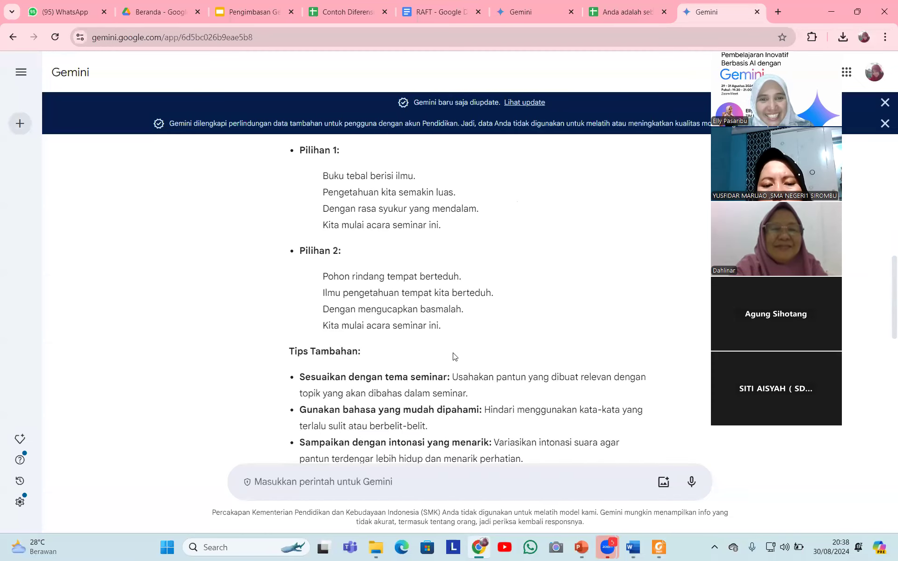
scroll(369, 335, "down", 4)
scroll(369, 332, "down", 1)
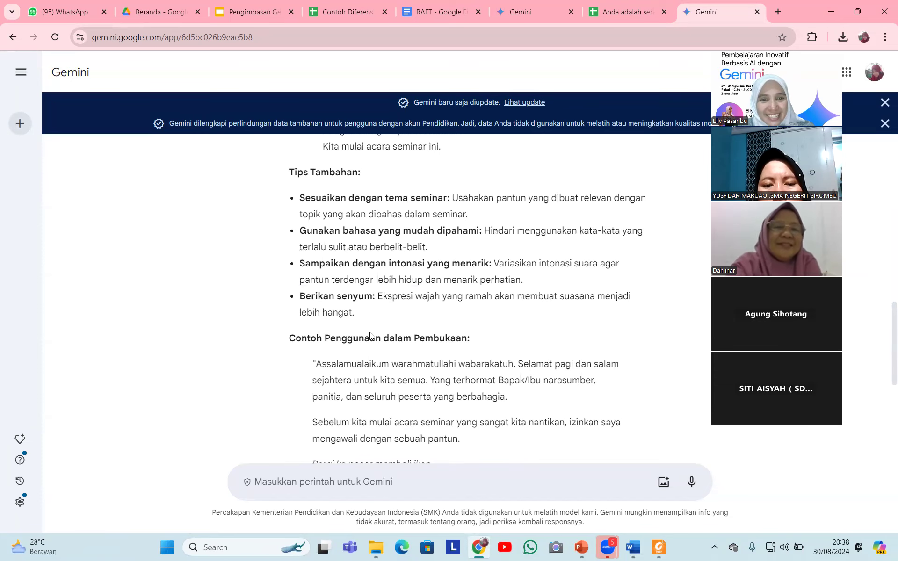
scroll(369, 332, "down", 2)
scroll(370, 335, "up", 1)
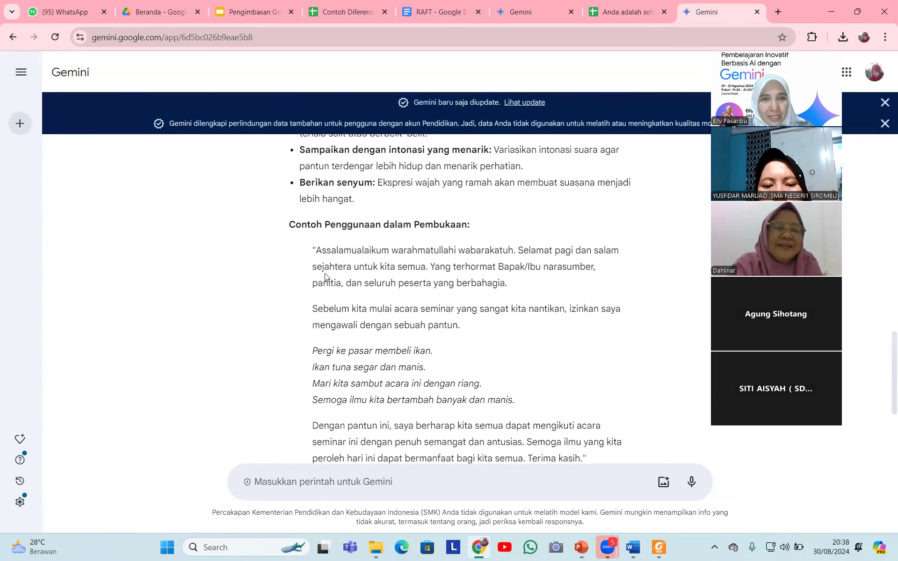
left_click_drag(316, 249, 511, 332)
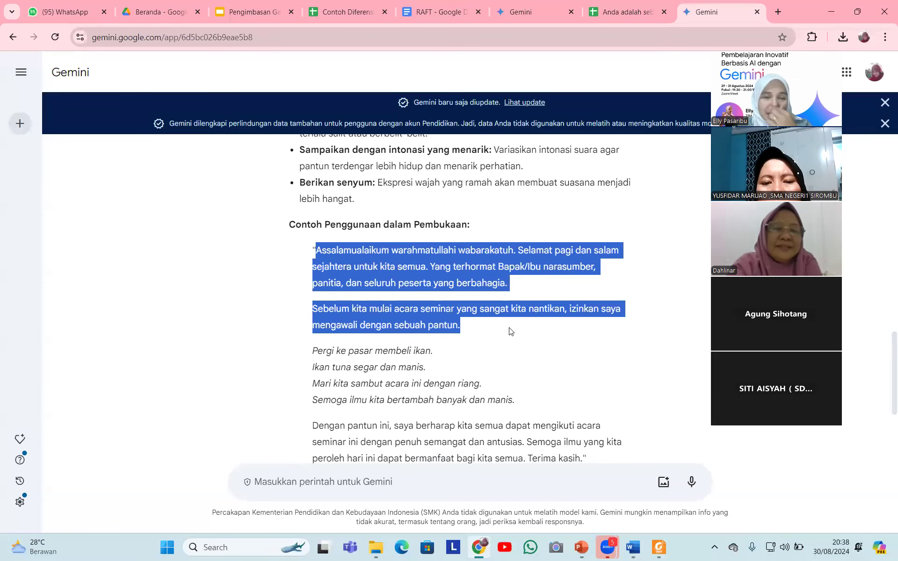
Change the prompt's request to "buatkan saya kalimat pembuka kegiatan seminar" and regenerate the response.
scroll(510, 331, "up", 20)
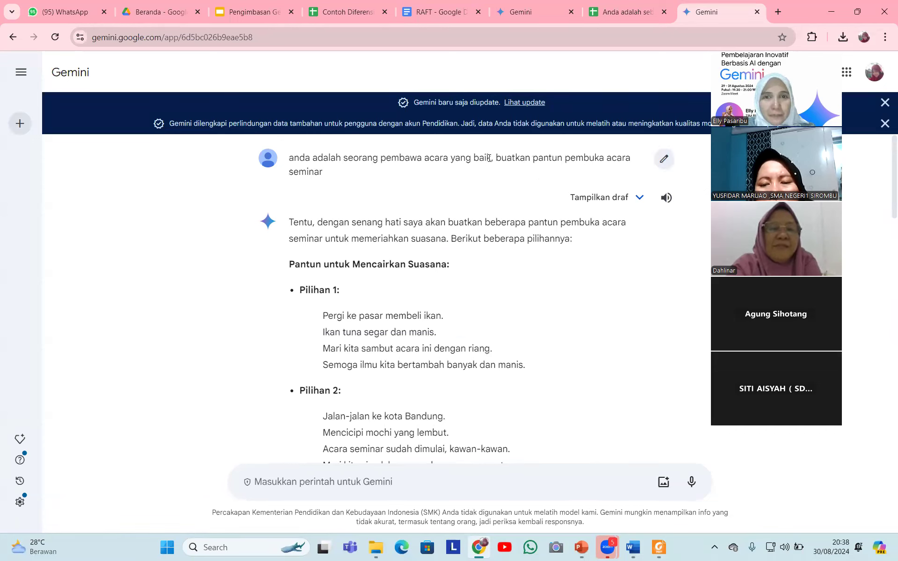
left_click(663, 158)
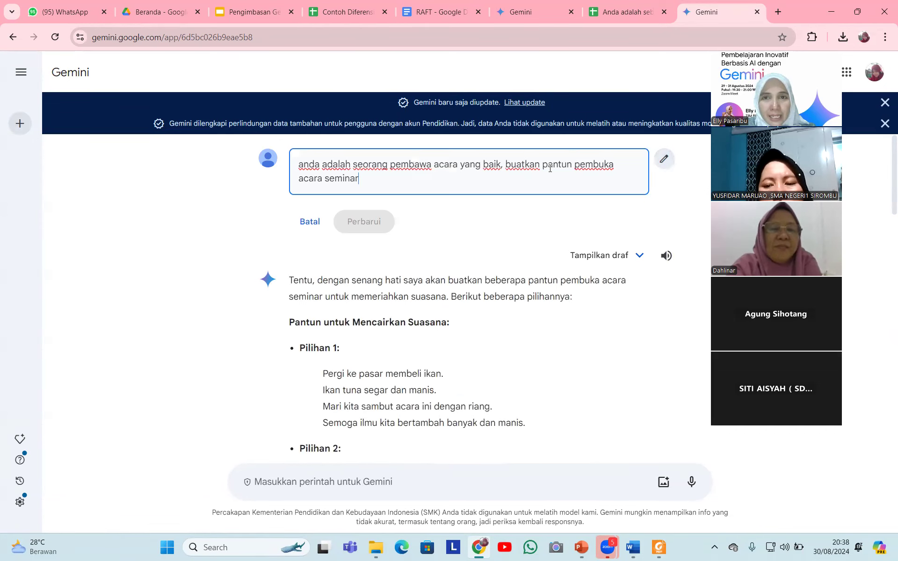
left_click_drag(543, 165, 612, 184)
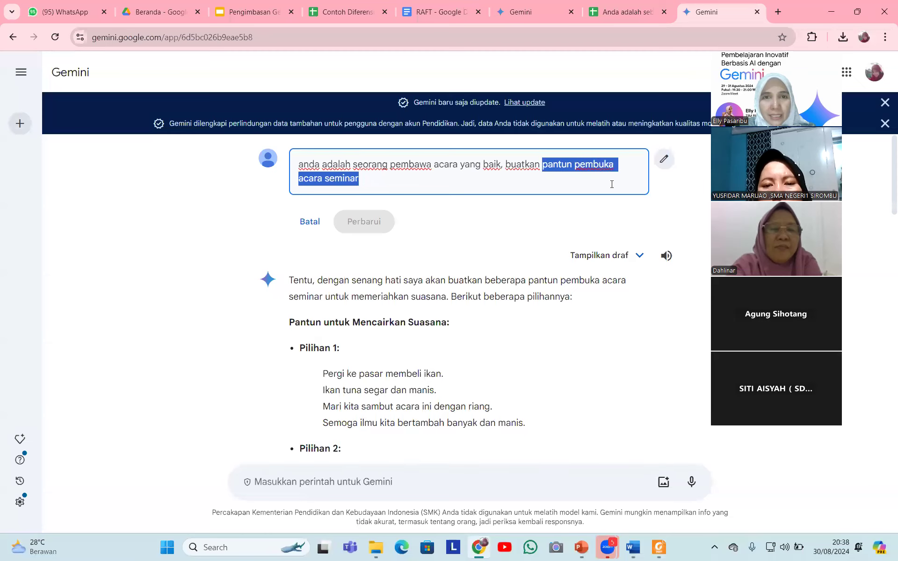
type("saya ")
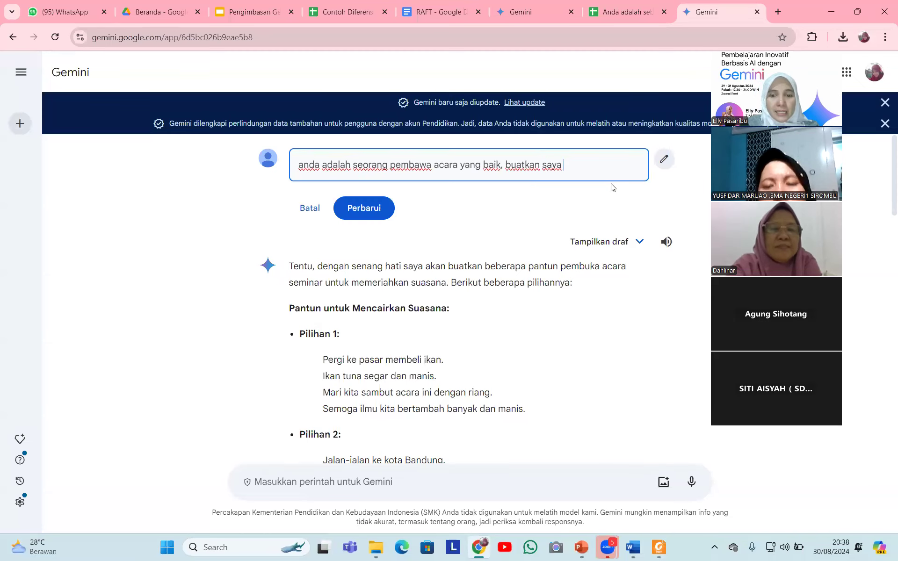
type("kalimat pe")
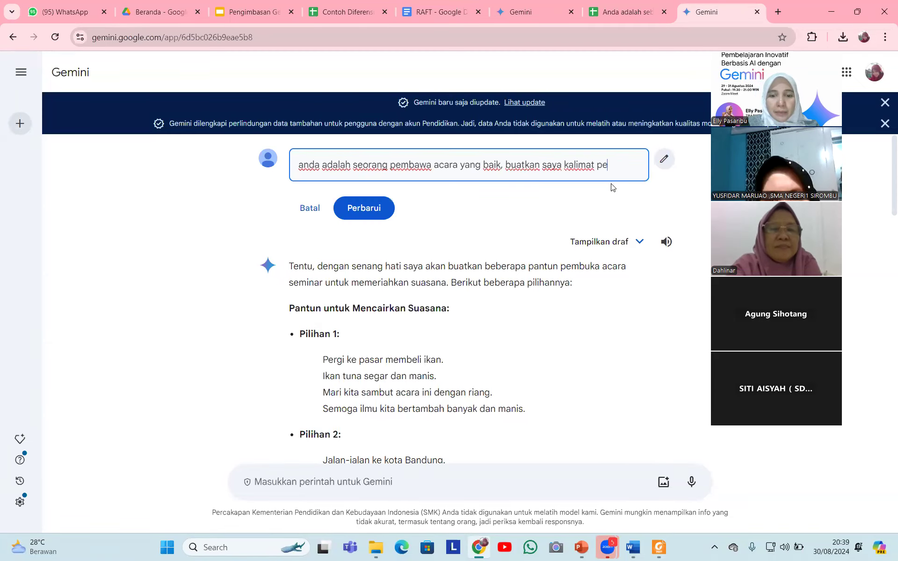
type("mbuka ke")
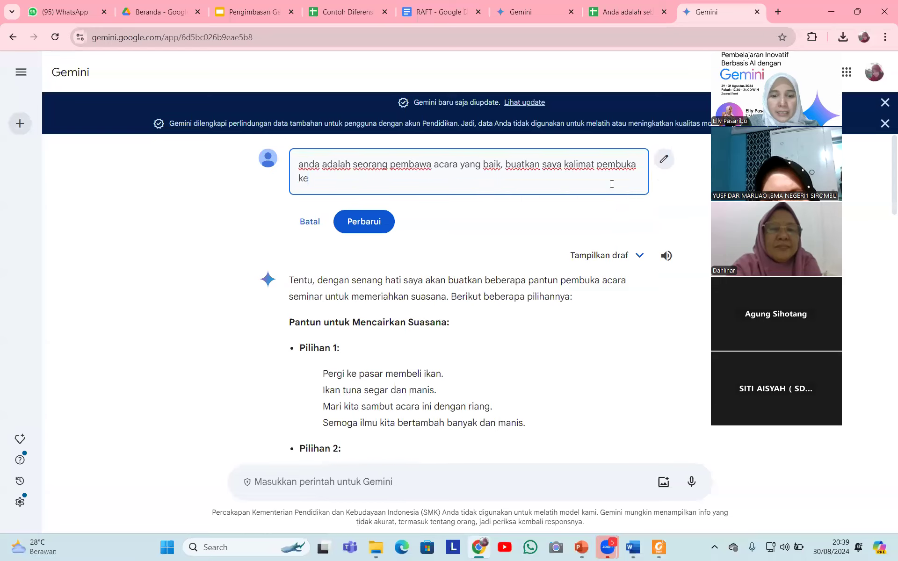
type("giatan seminar")
left_click(379, 224)
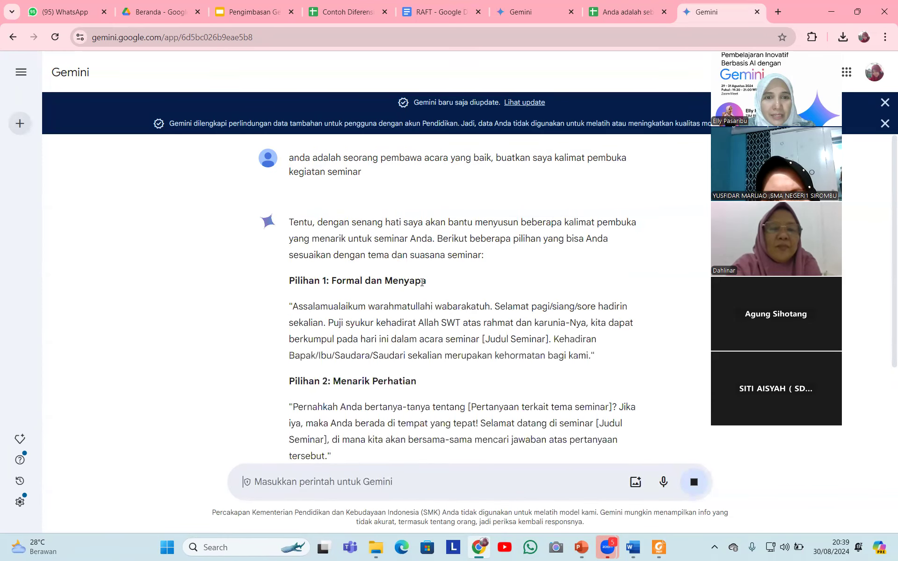
Read through the seminar opening sentences and tips, highlighting the theme question placeholder and "maka Anda berada di tempat yang tepat!" in option 2.
scroll(406, 278, "down", 3)
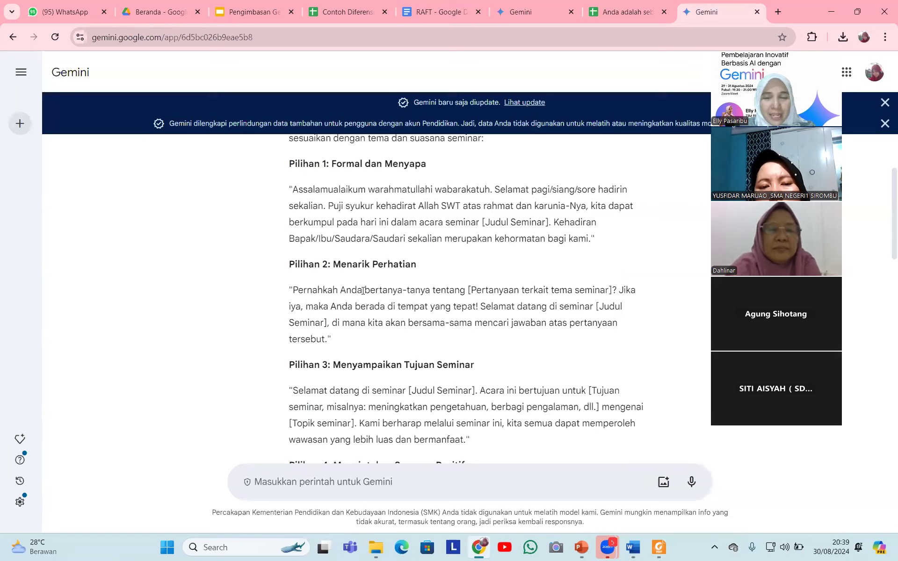
left_click_drag(470, 290, 608, 290)
key("shift+Right")
left_click_drag(313, 309, 479, 309)
left_click(395, 333)
scroll(392, 333, "down", 6)
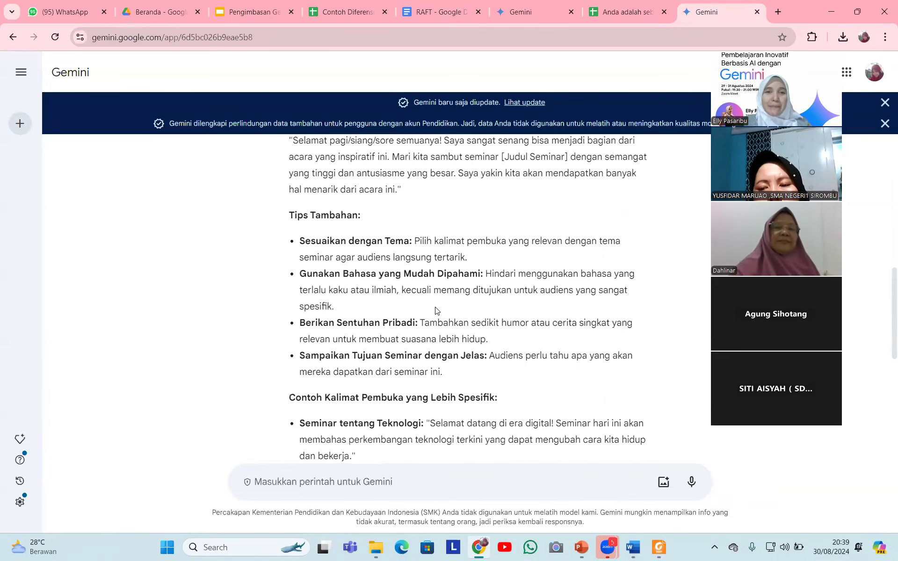
scroll(464, 337, "up", 10)
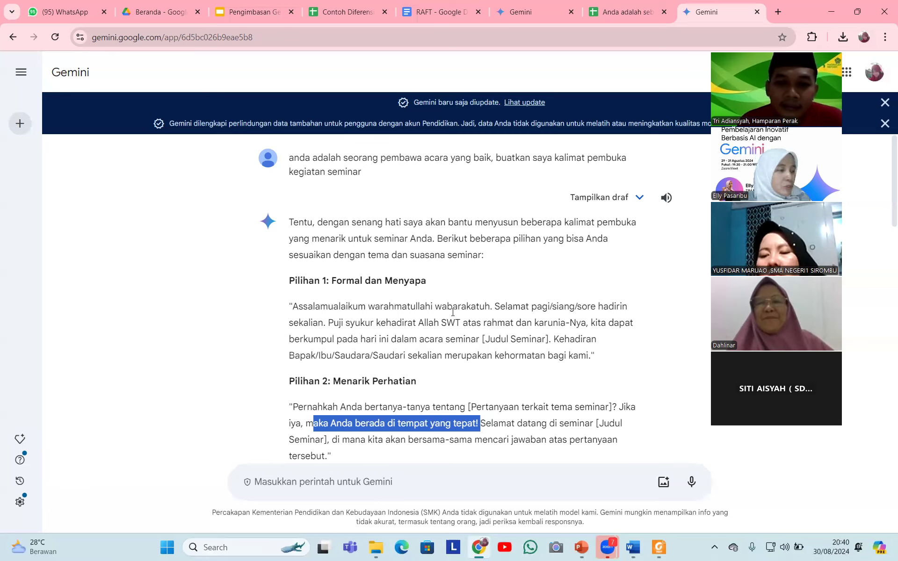
Open the website everyayah.com in a new browser tab.
left_click(778, 13)
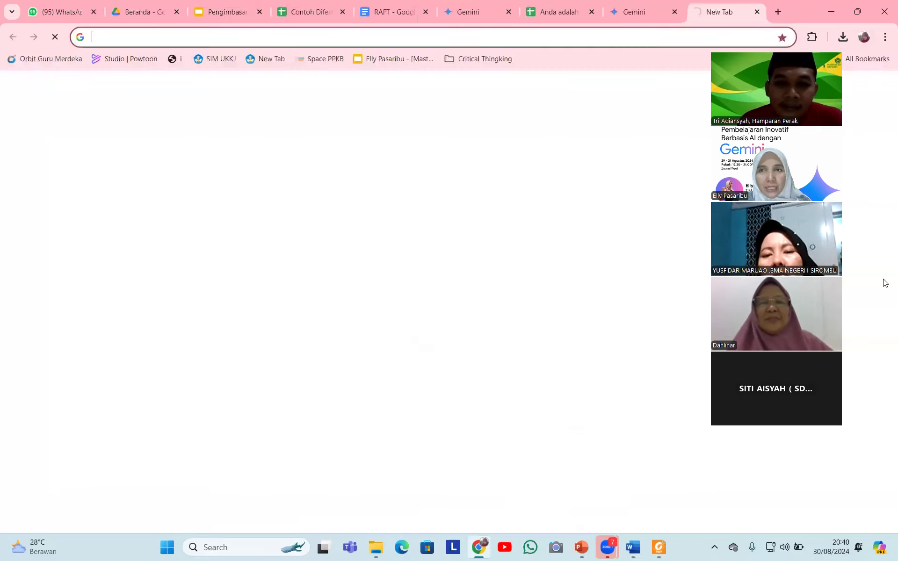
type("everyayah.com")
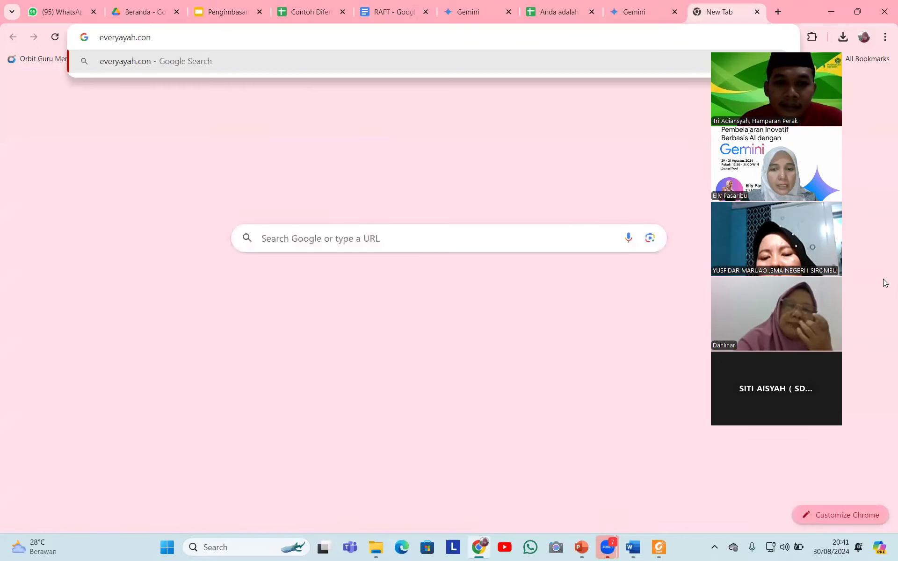
key("Return")
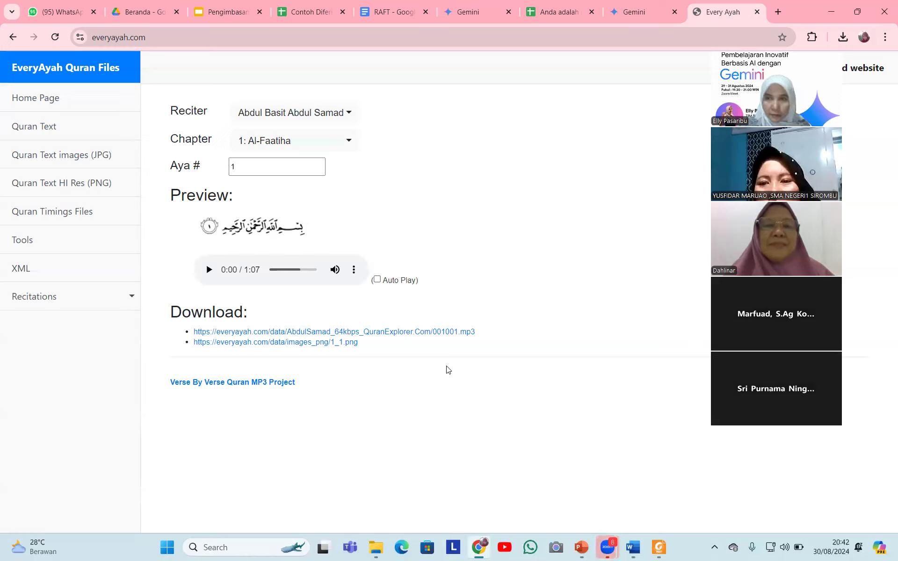
Choose chapter 3: Aal-i-Imraan for the Quran recitation preview.
left_click(632, 547)
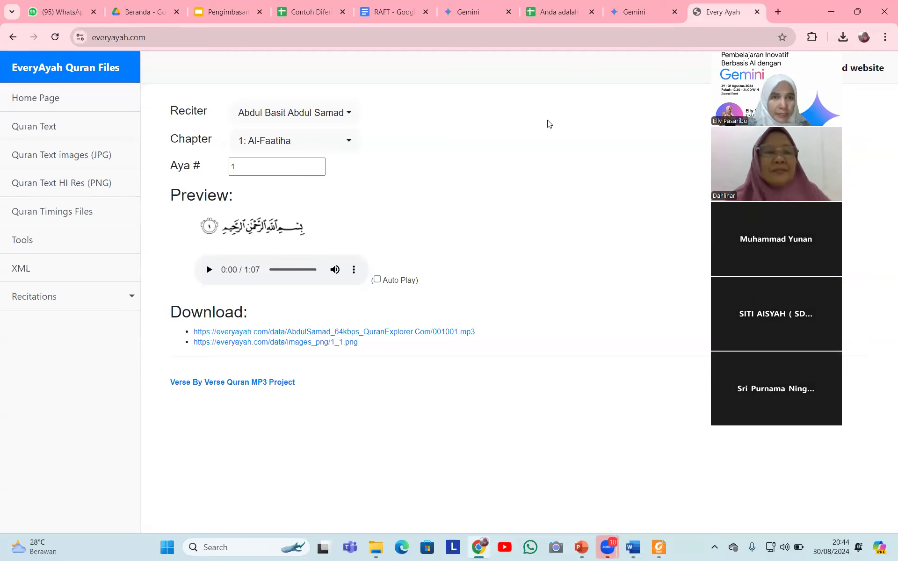
left_click(349, 142)
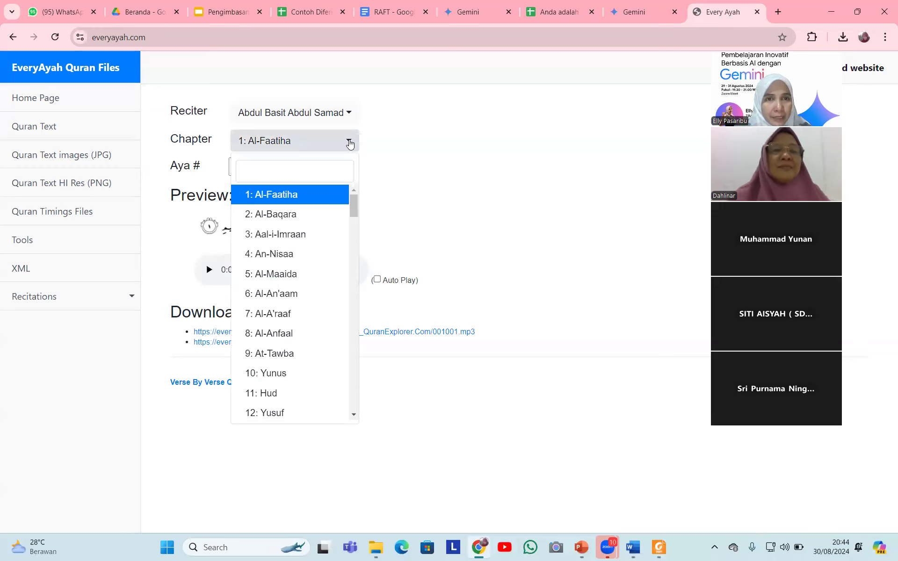
left_click(274, 233)
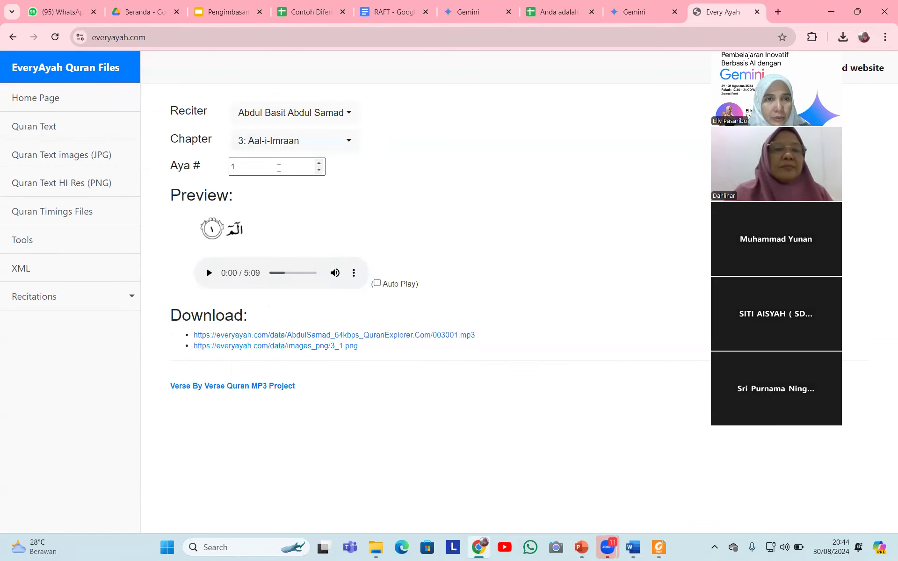
Set the Aya number for chapter 3 to 7 and load the verse preview.
left_click(320, 170)
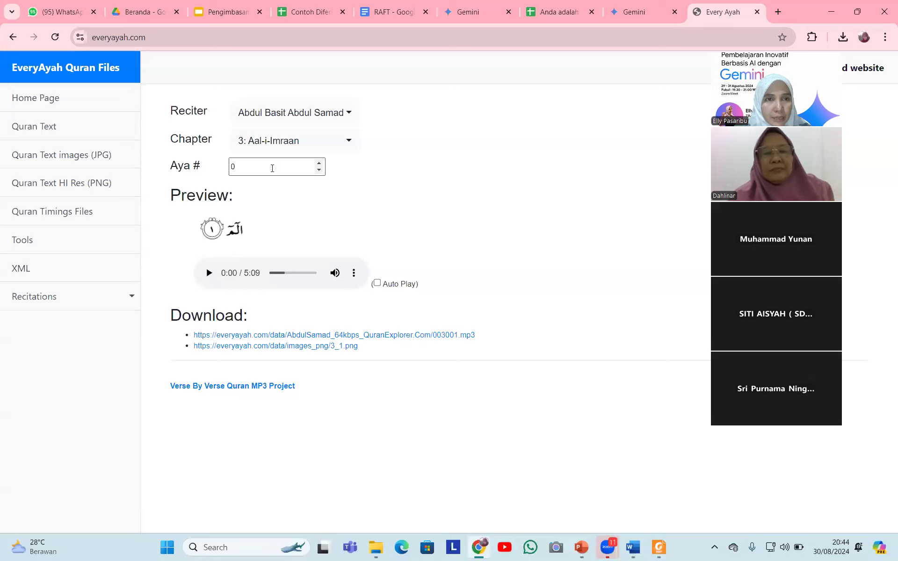
left_click_drag(263, 167, 227, 169)
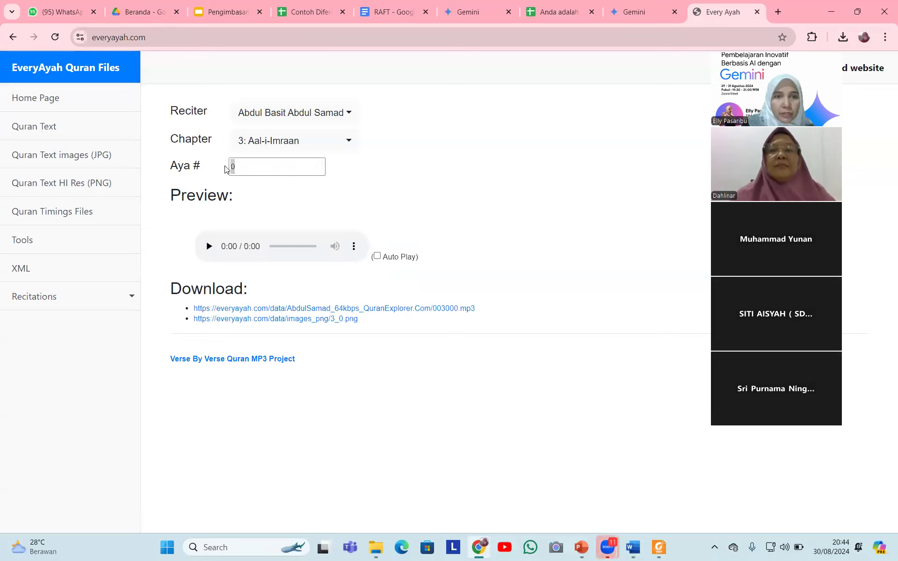
left_click(319, 171)
left_click(318, 163)
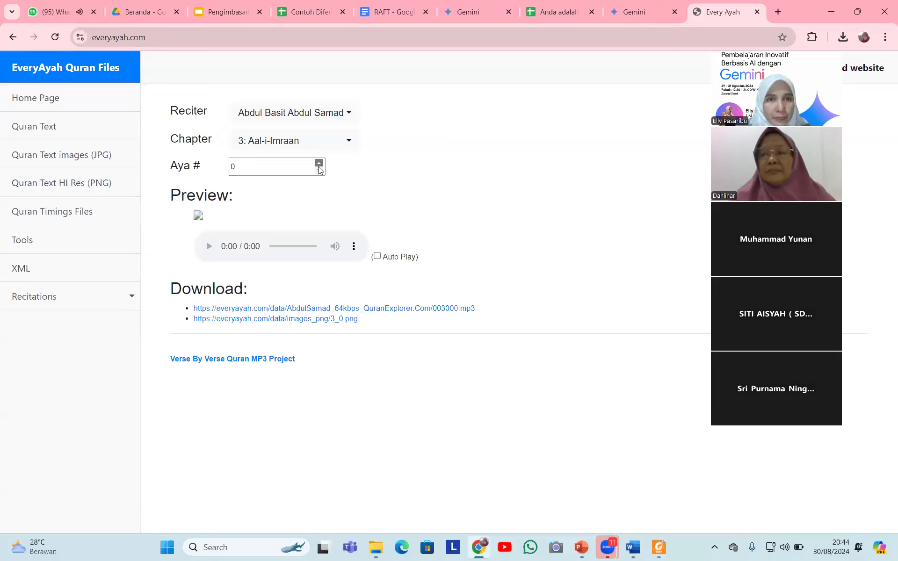
left_click(319, 171)
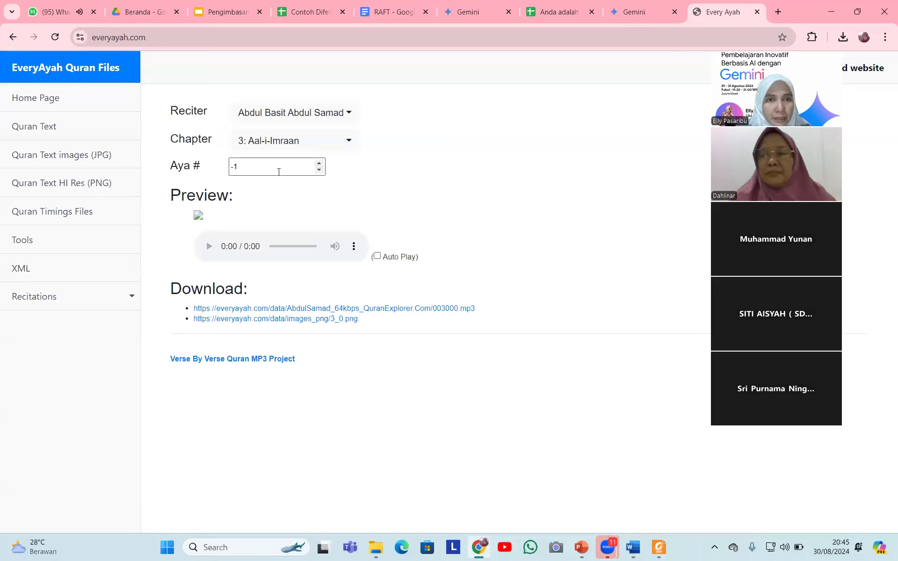
left_click(319, 163)
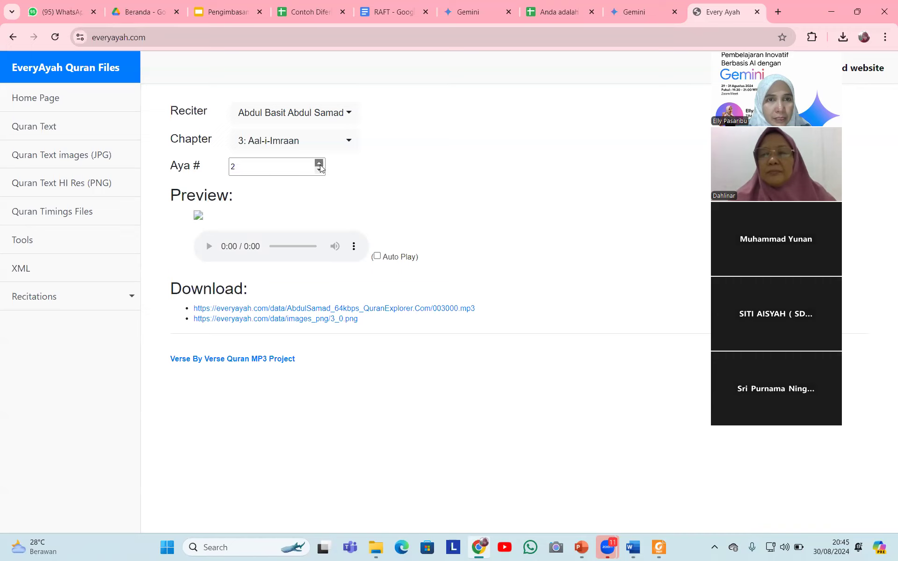
left_click(318, 163)
left_click_drag(255, 167, 226, 167)
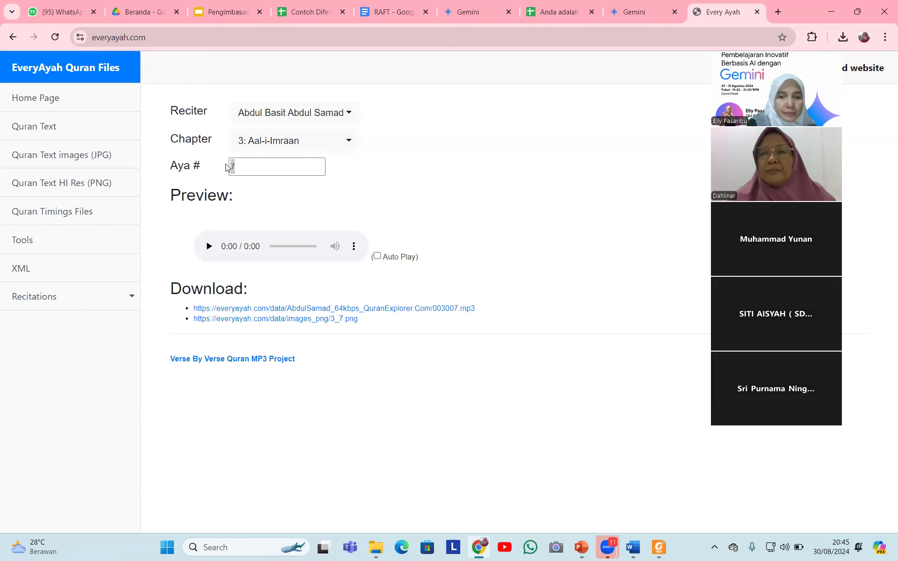
key("Return")
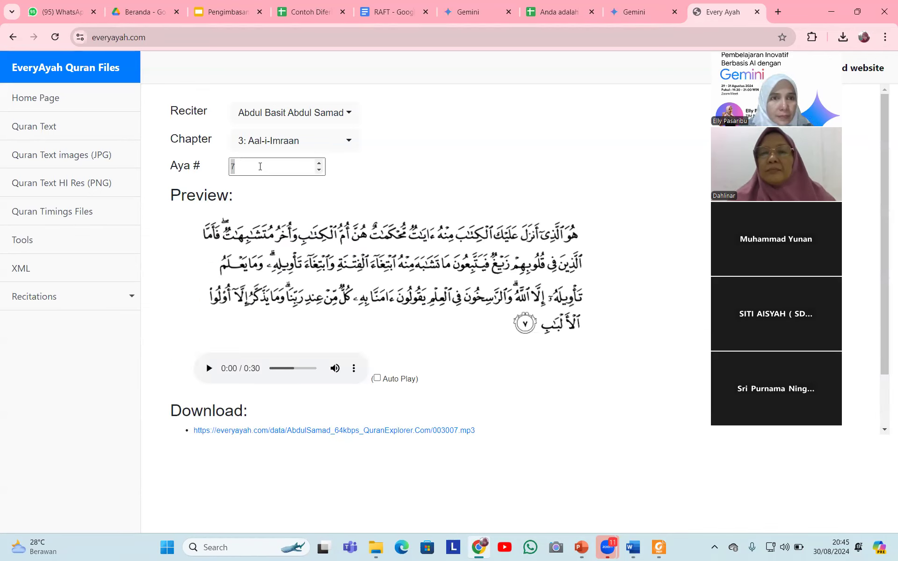
Raise the Aya number for chapter 3 to 190.
left_click(319, 163)
left_click(319, 163)
left_click(319, 163)
left_click(319, 162)
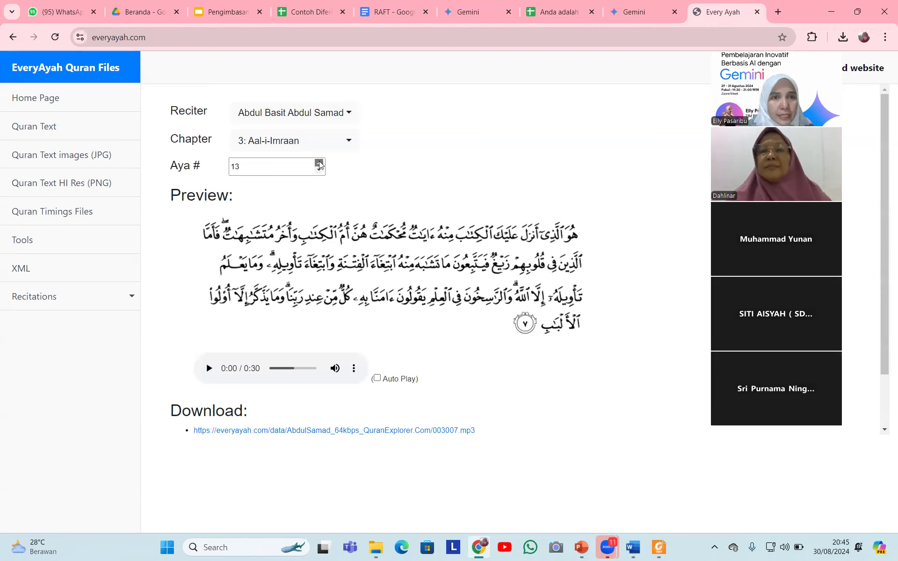
left_click(319, 162)
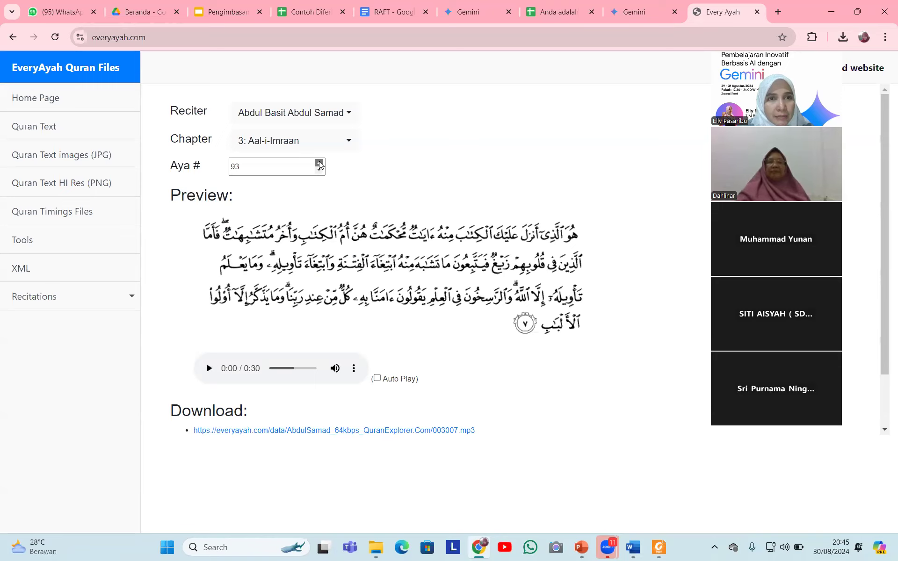
left_click(319, 163)
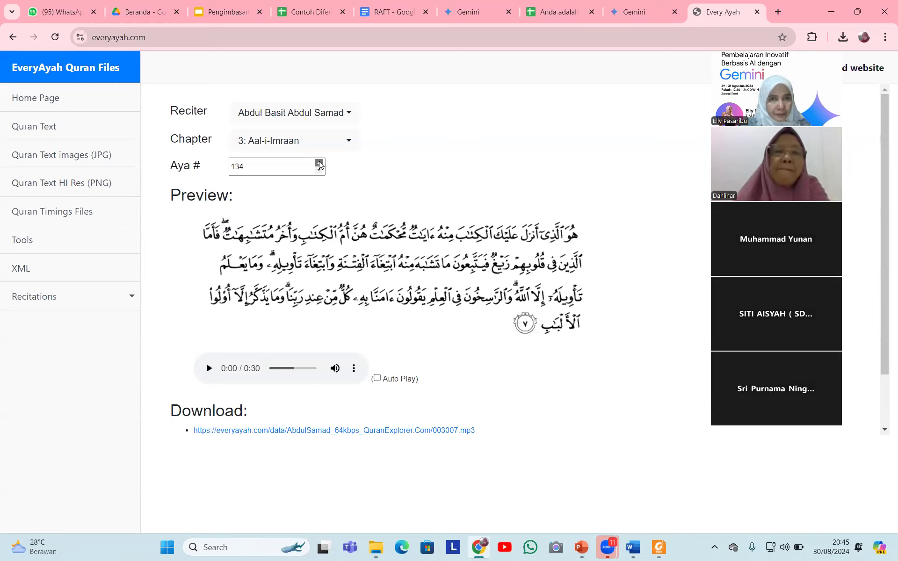
left_click(318, 163)
left_click(319, 163)
left_click(319, 163)
left_click(319, 163)
left_click(319, 162)
left_click(319, 162)
left_click(318, 162)
left_click(319, 162)
left_click(319, 163)
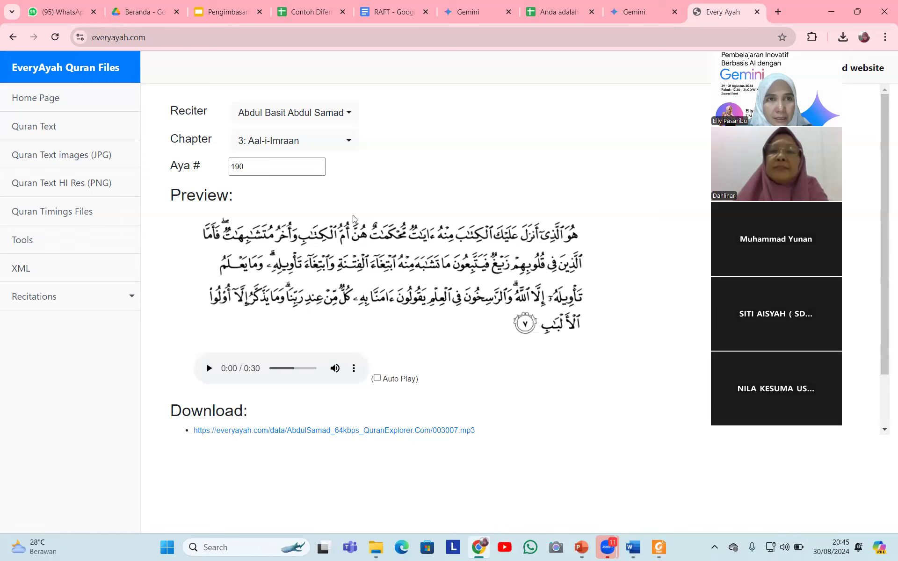
Reload the everyayah.com page and choose chapter 3: Aal-i-Imraan again.
left_click(59, 42)
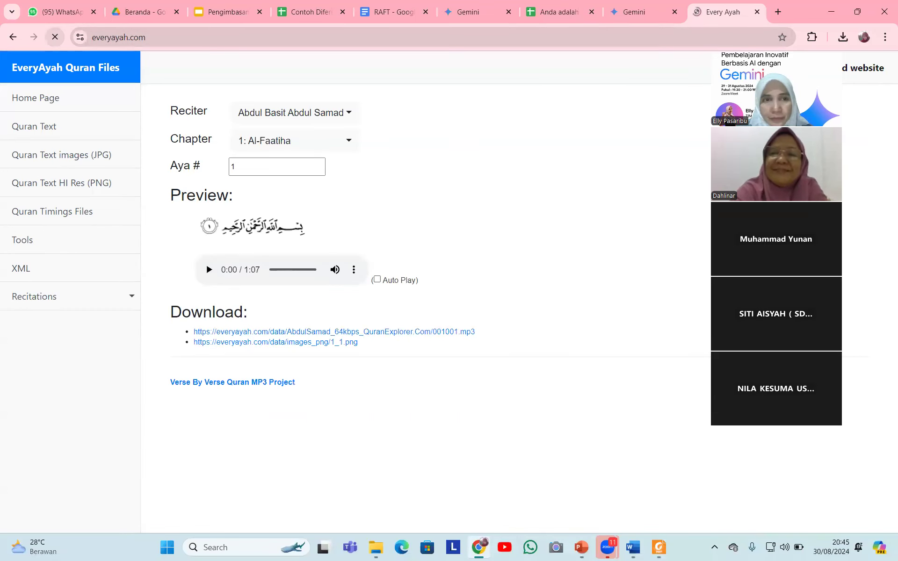
left_click(345, 142)
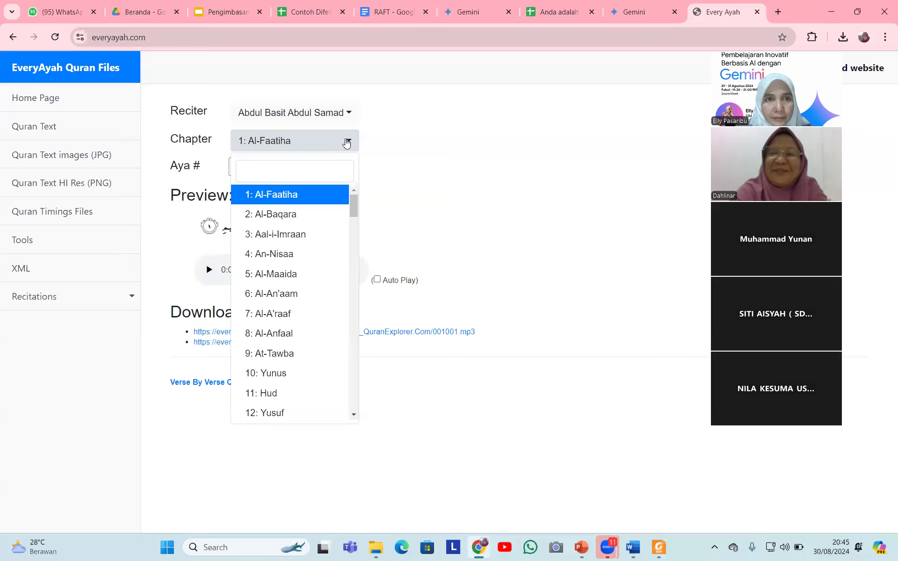
left_click(301, 241)
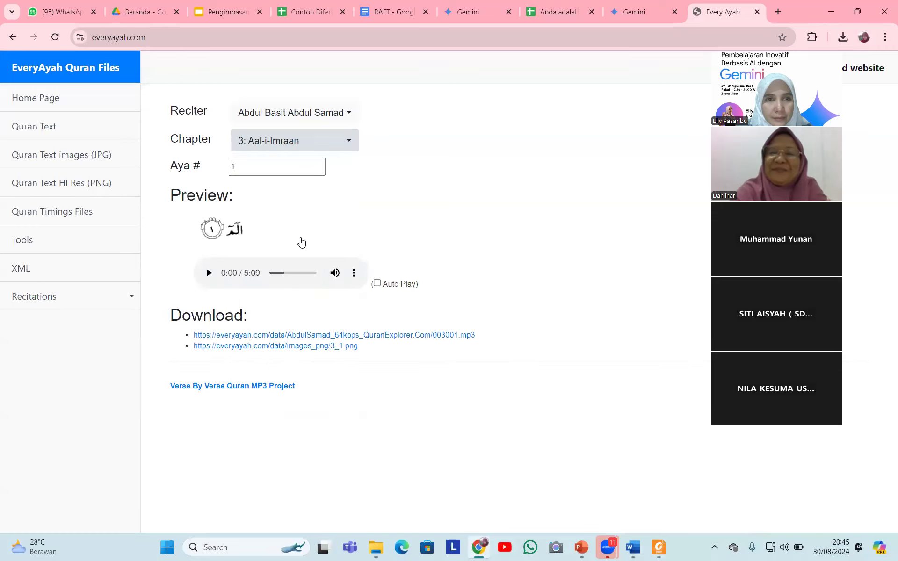
Set the Aya number for Aal-i-Imraan to 6.
left_click(319, 170)
left_click(318, 170)
left_click(318, 164)
left_click(318, 163)
left_click(318, 163)
left_click(318, 163)
left_click(318, 164)
left_click(318, 163)
left_click(318, 163)
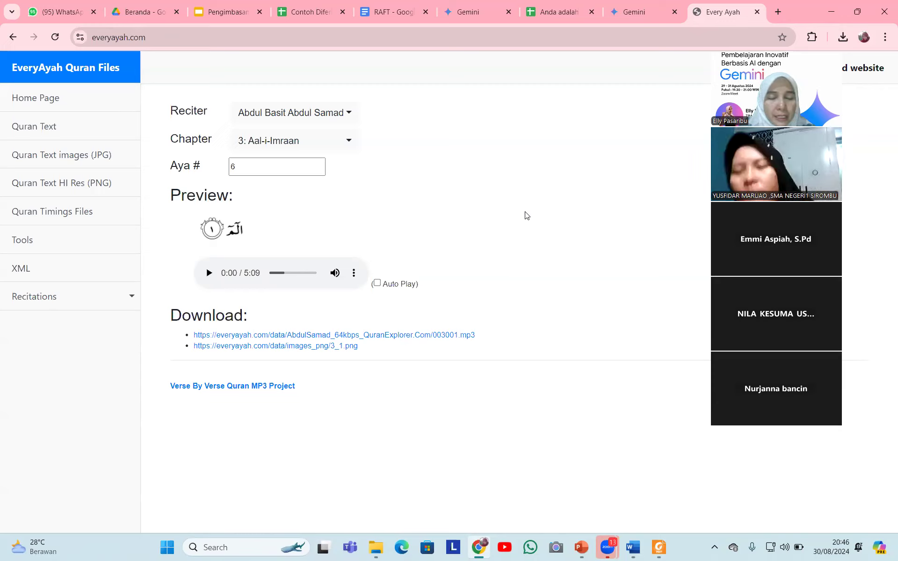
Return to the Gemini seminar conversation, highlight the whole "Pilihan 2: Menarik Perhatian" paragraph and read through to the end of the response.
left_click(635, 14)
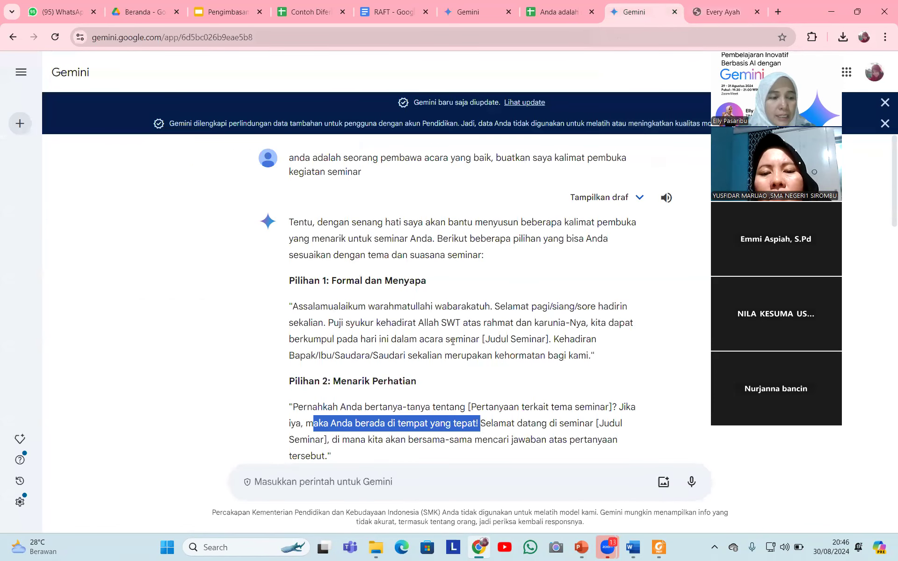
scroll(375, 328, "down", 1)
left_click_drag(293, 349, 469, 405)
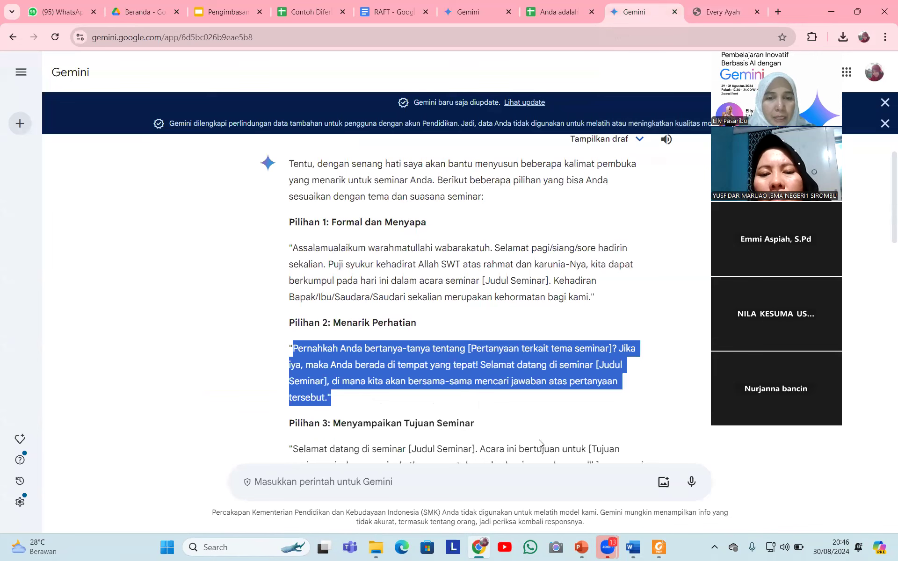
scroll(432, 405, "down", 15)
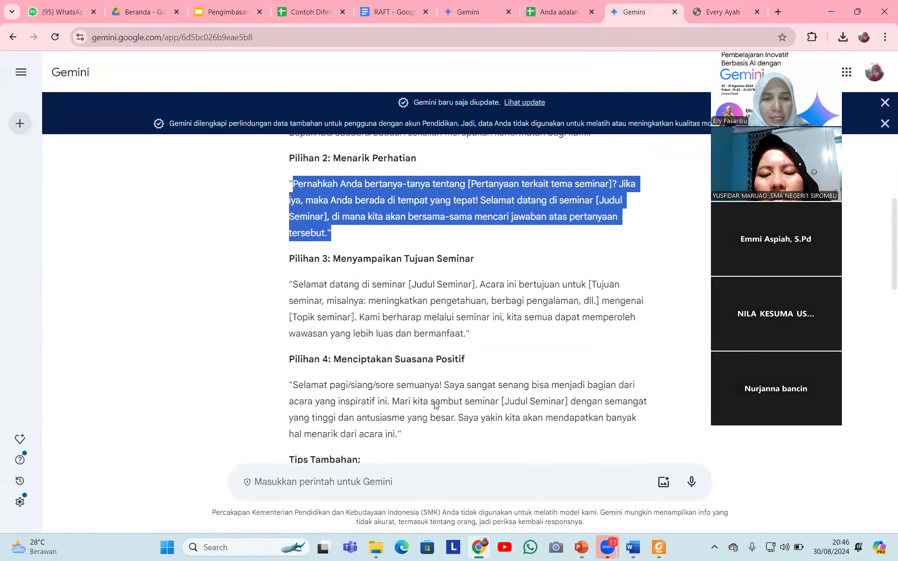
scroll(434, 405, "down", 1)
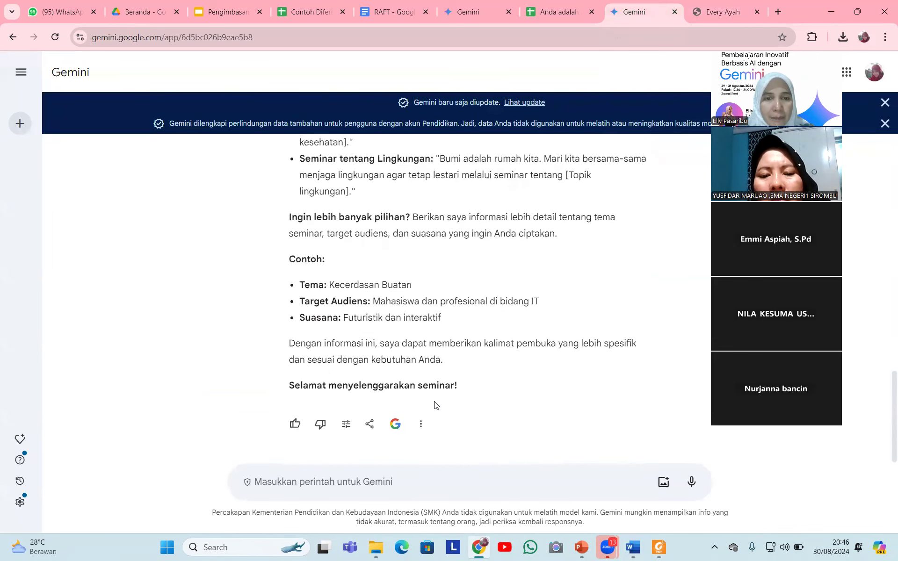
scroll(421, 296, "up", 4)
scroll(421, 294, "down", 4)
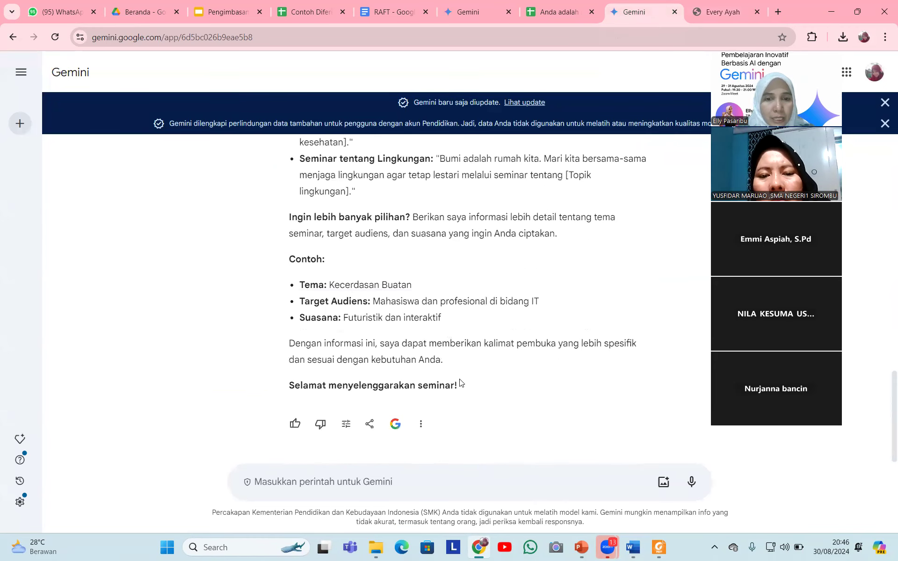
Show the Salin option for the seminar response and switch to Document1 in Word.
left_click(421, 426)
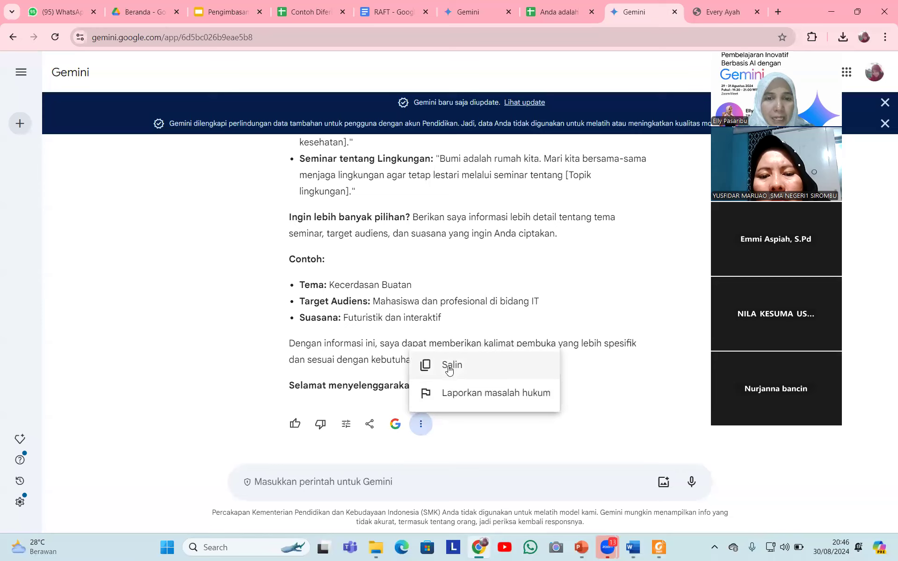
mouse_move(633, 547)
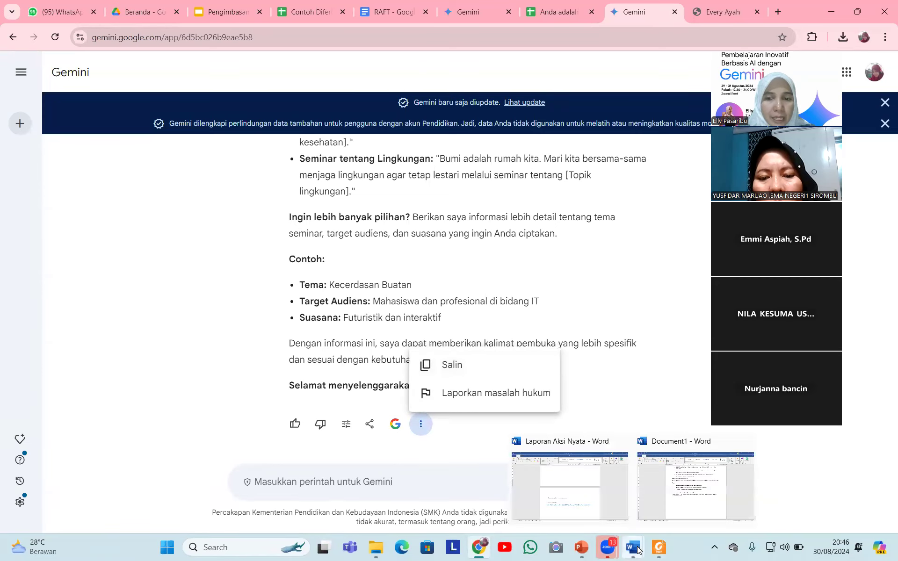
left_click(683, 499)
Review the photosynthesis material in Document1 from its closing tips back up to the title.
scroll(390, 355, "up", 4)
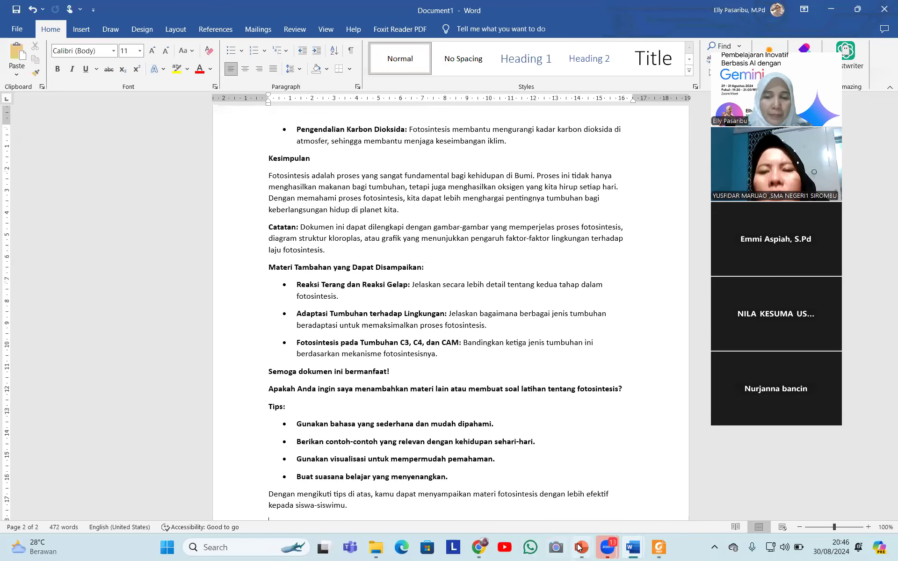
mouse_move(580, 547)
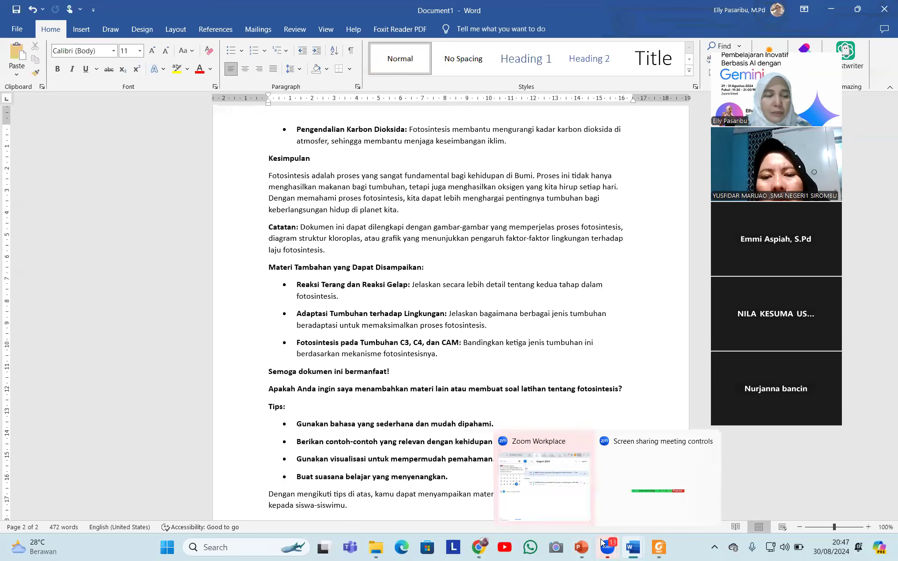
scroll(449, 386, "up", 1)
scroll(450, 387, "up", 12)
scroll(450, 386, "up", 8)
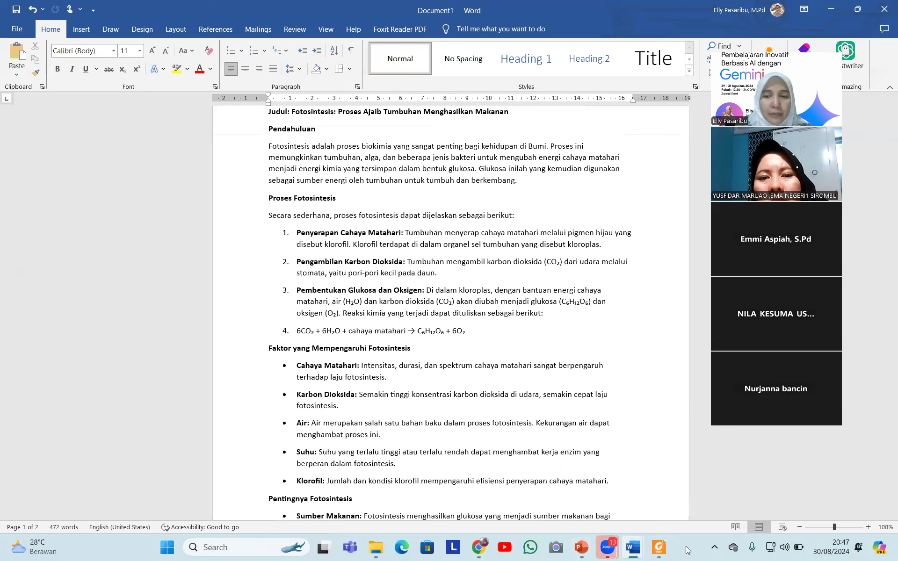
mouse_move(654, 550)
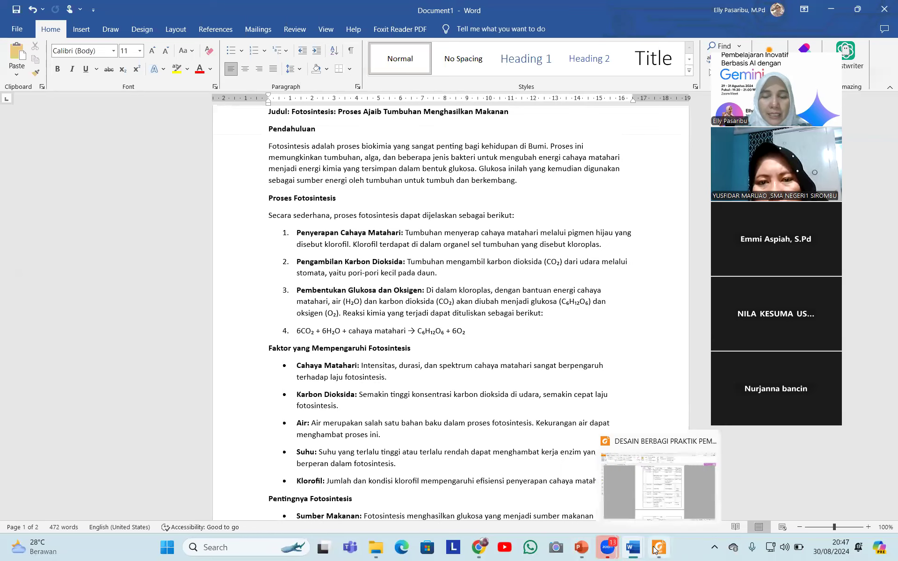